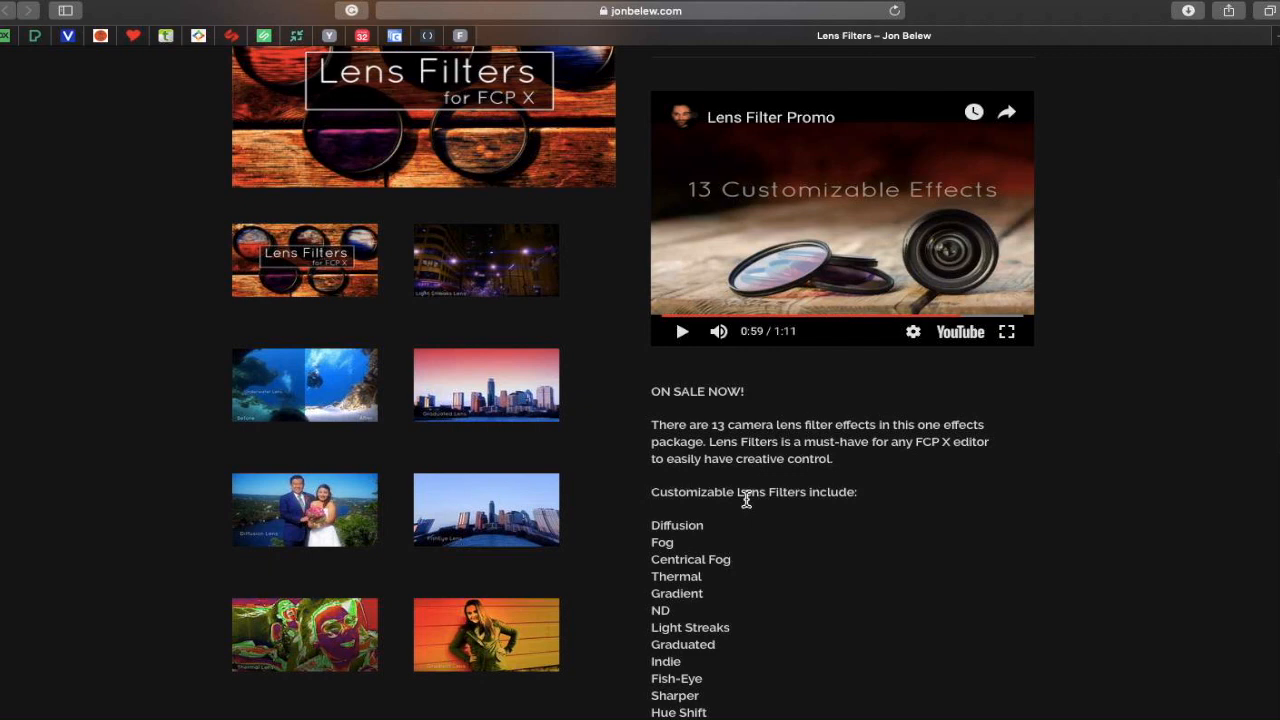
Look over the lens filter product page, the three timeline clips and the effects in the Lens Filters for FCP X category.
{"action": "scroll", "coordinate": [746, 500], "scroll_direction": "up", "scroll_amount": 5}
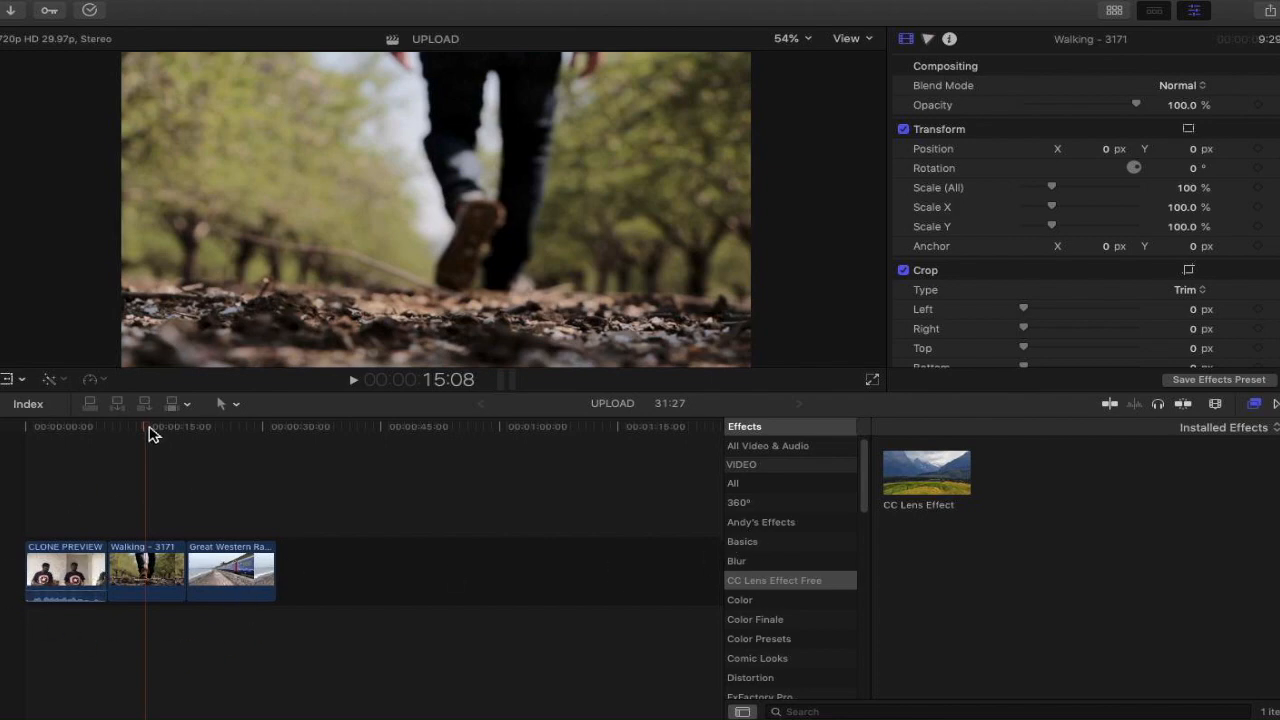
{"action": "mouse_move", "coordinate": [38, 429]}
{"action": "left_mouse_down"}
{"action": "mouse_move", "coordinate": [73, 455]}
{"action": "mouse_move", "coordinate": [52, 440]}
{"action": "mouse_move", "coordinate": [149, 459]}
{"action": "mouse_move", "coordinate": [126, 463]}
{"action": "mouse_move", "coordinate": [260, 506]}
{"action": "left_mouse_up"}
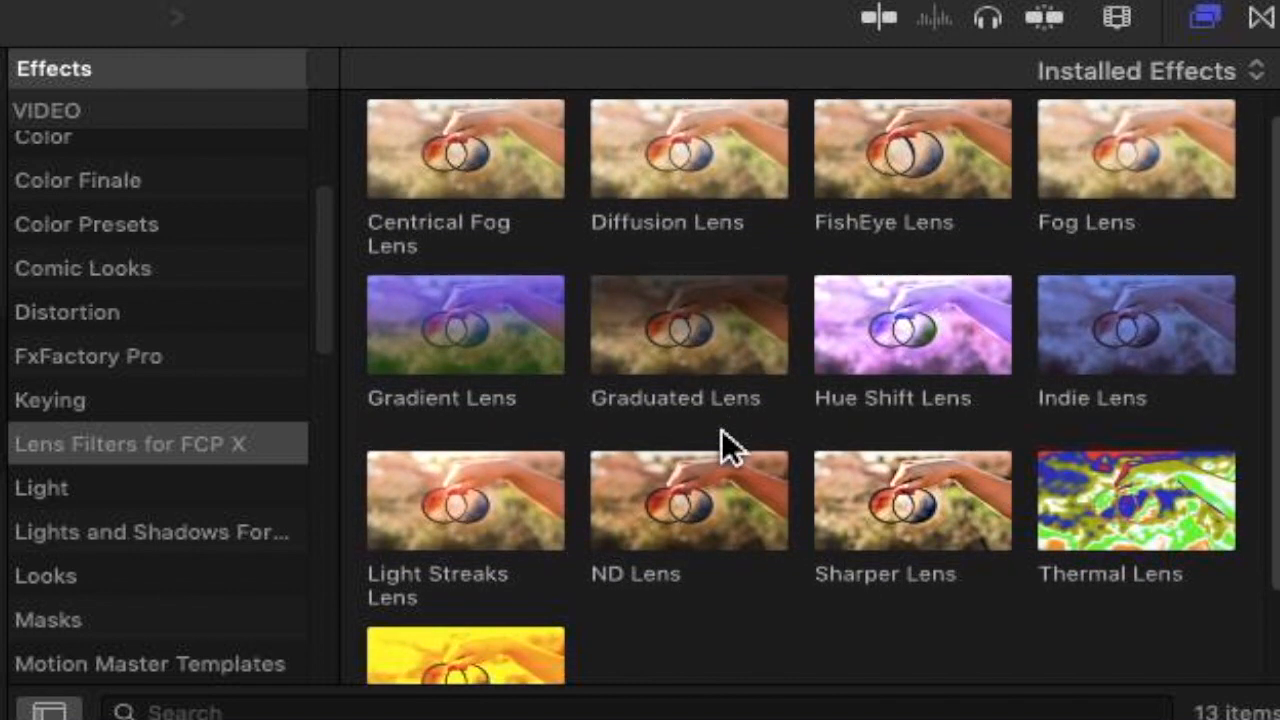
{"action": "scroll", "coordinate": [721, 428], "scroll_direction": "down", "scroll_amount": 3}
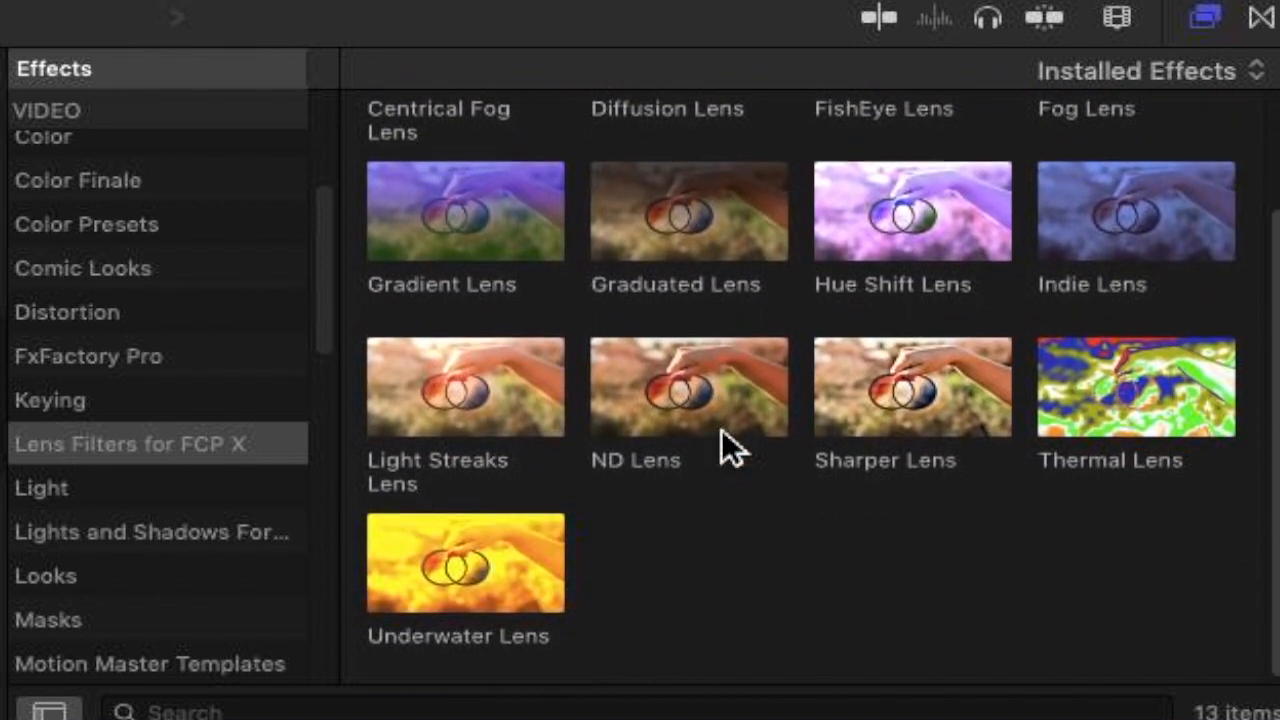
{"action": "scroll", "coordinate": [721, 430], "scroll_direction": "up", "scroll_amount": 1}
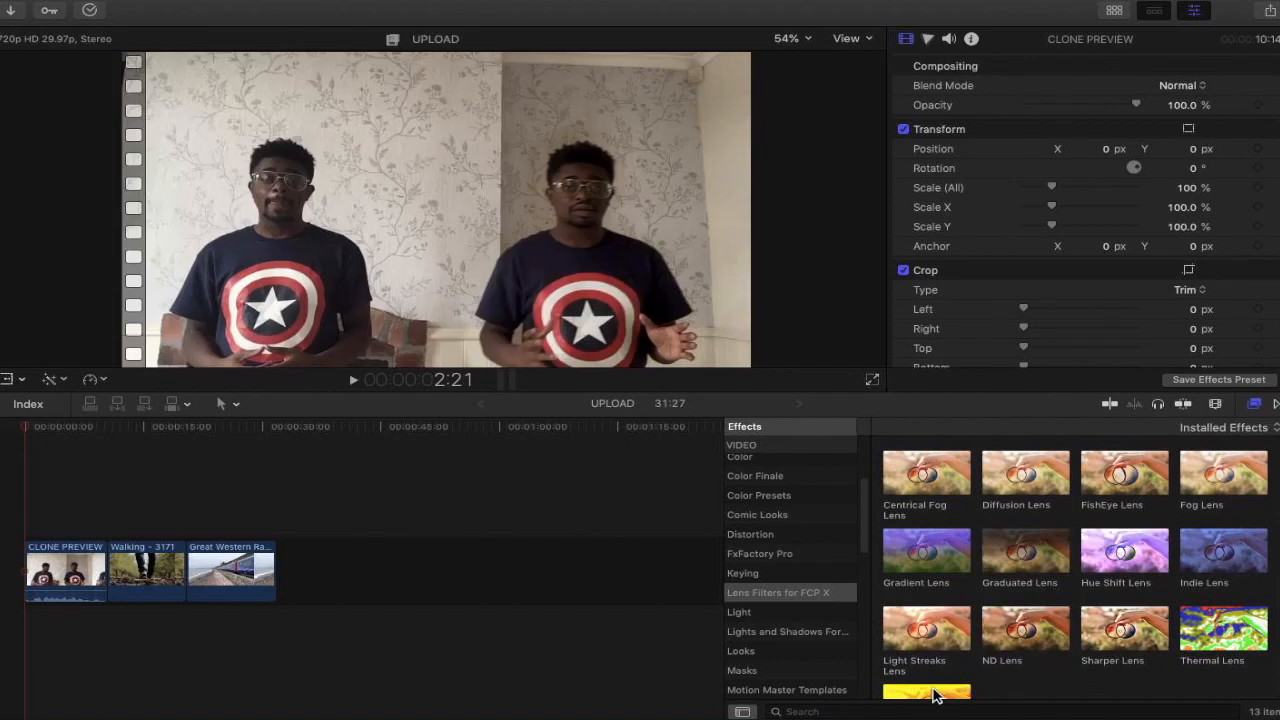
{"action": "scroll", "coordinate": [933, 697], "scroll_direction": "down", "scroll_amount": 2}
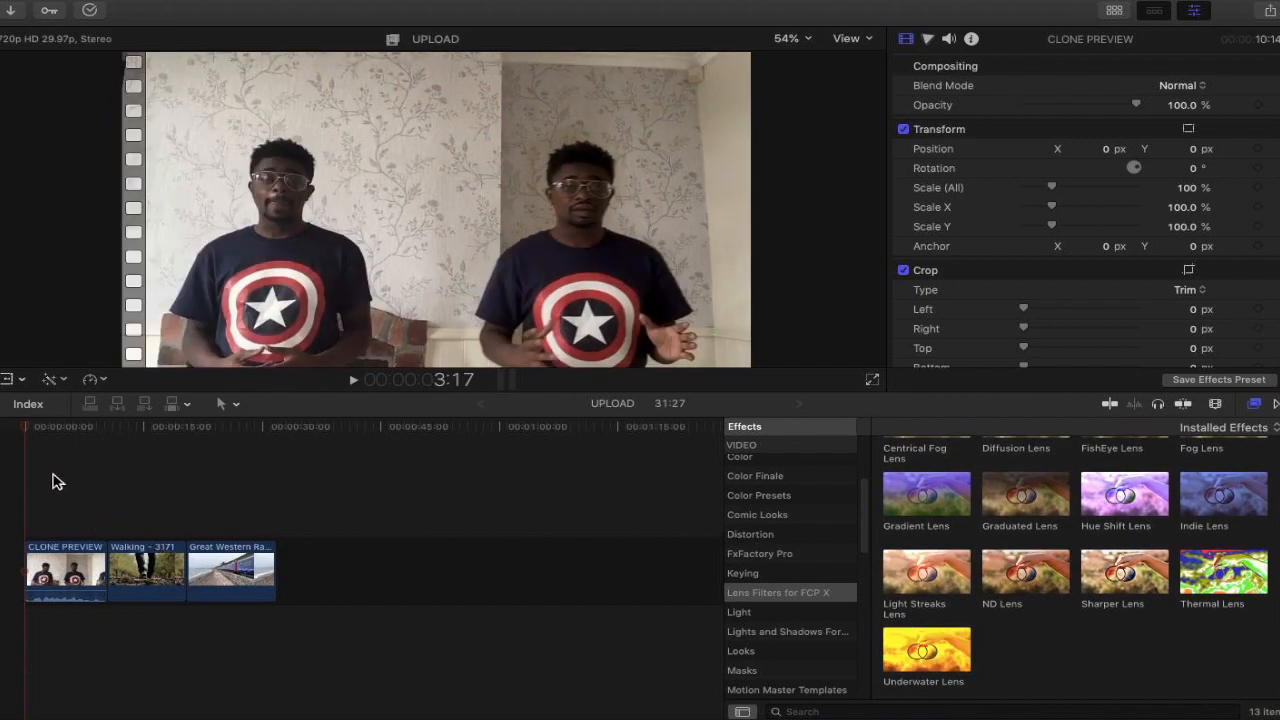
Apply the Light Streaks Lens effect to the Great Western Railway clip.
{"action": "mouse_move", "coordinate": [30, 437]}
{"action": "left_mouse_down"}
{"action": "mouse_move", "coordinate": [57, 429]}
{"action": "mouse_move", "coordinate": [94, 443]}
{"action": "mouse_move", "coordinate": [25, 447]}
{"action": "mouse_move", "coordinate": [137, 463]}
{"action": "mouse_move", "coordinate": [163, 486]}
{"action": "left_mouse_up"}
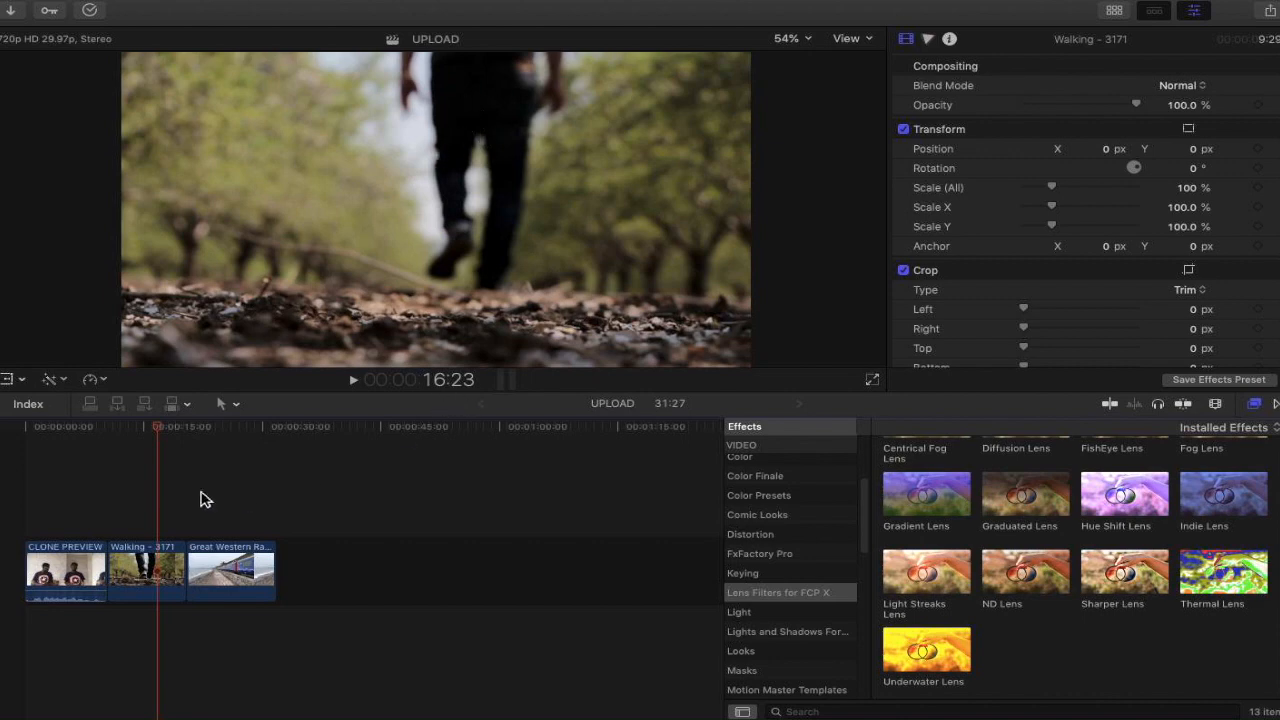
{"action": "left_click_drag", "start_coordinate": [163, 434], "coordinate": [211, 513]}
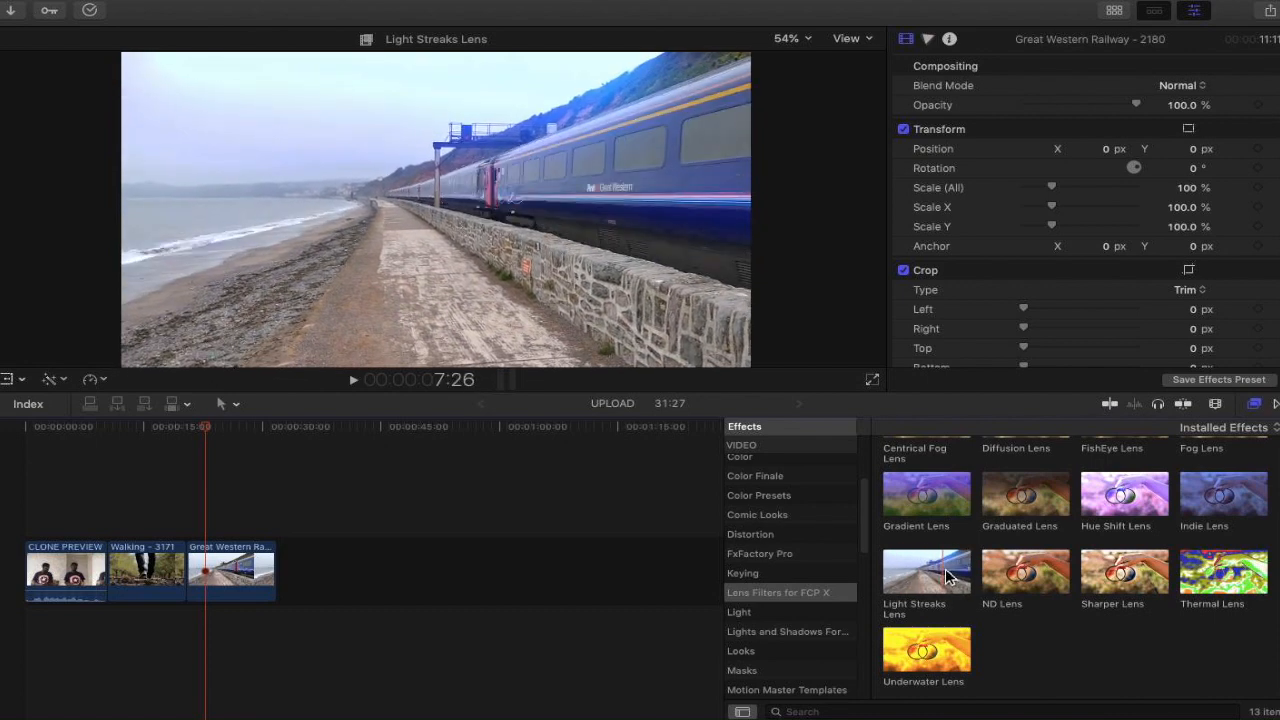
{"action": "mouse_move", "coordinate": [923, 580]}
{"action": "left_mouse_down"}
{"action": "mouse_move", "coordinate": [750, 540]}
{"action": "mouse_move", "coordinate": [390, 513]}
{"action": "mouse_move", "coordinate": [279, 576]}
{"action": "mouse_move", "coordinate": [244, 578]}
{"action": "left_mouse_up"}
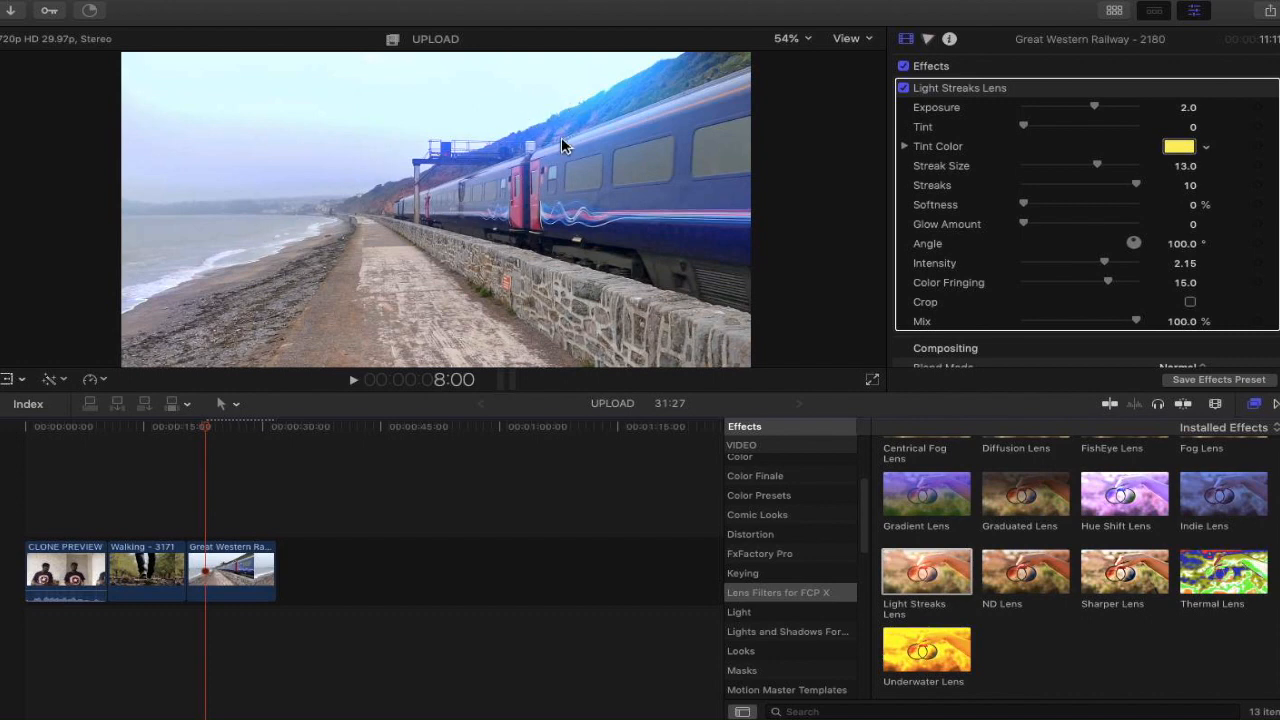
Try Light Streaks Lens exposure at 1.0 and 8.0 on the railway clip, preview the playback, and restore it to 2.0.
{"action": "left_click_drag", "start_coordinate": [207, 434], "coordinate": [244, 452]}
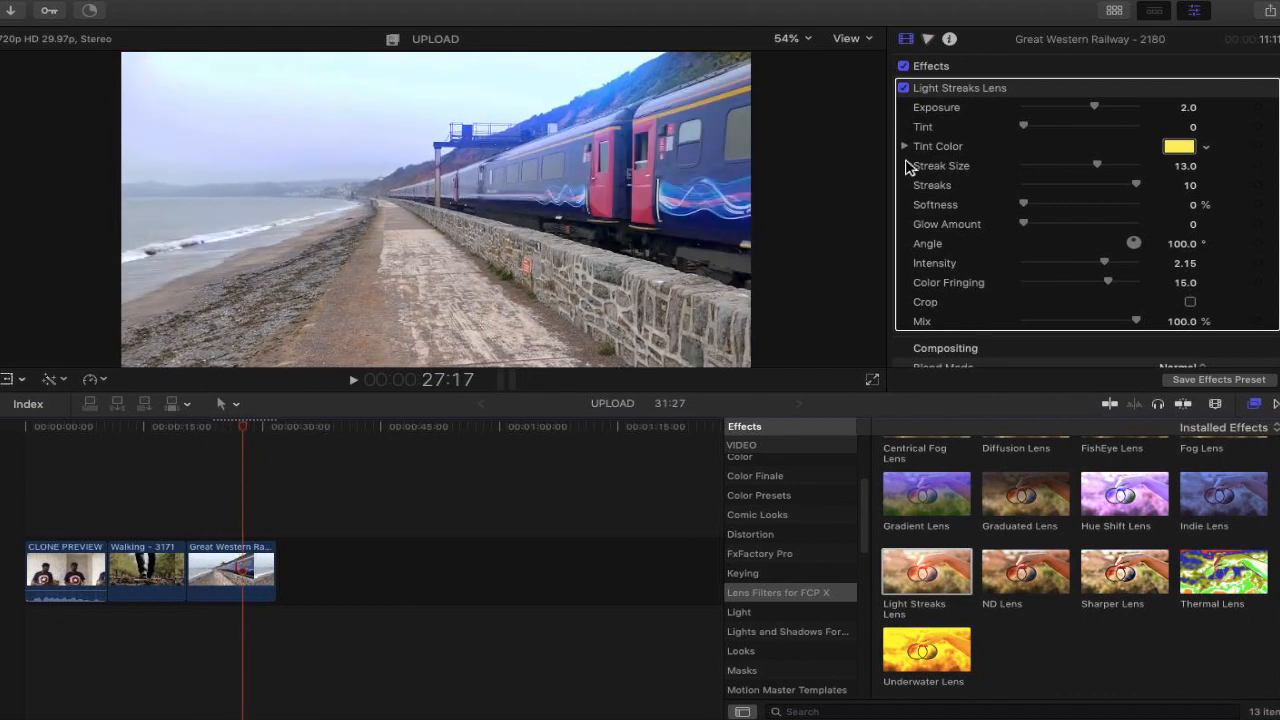
{"action": "mouse_move", "coordinate": [1101, 113]}
{"action": "left_mouse_down"}
{"action": "mouse_move", "coordinate": [1134, 122]}
{"action": "mouse_move", "coordinate": [1095, 124]}
{"action": "left_mouse_up"}
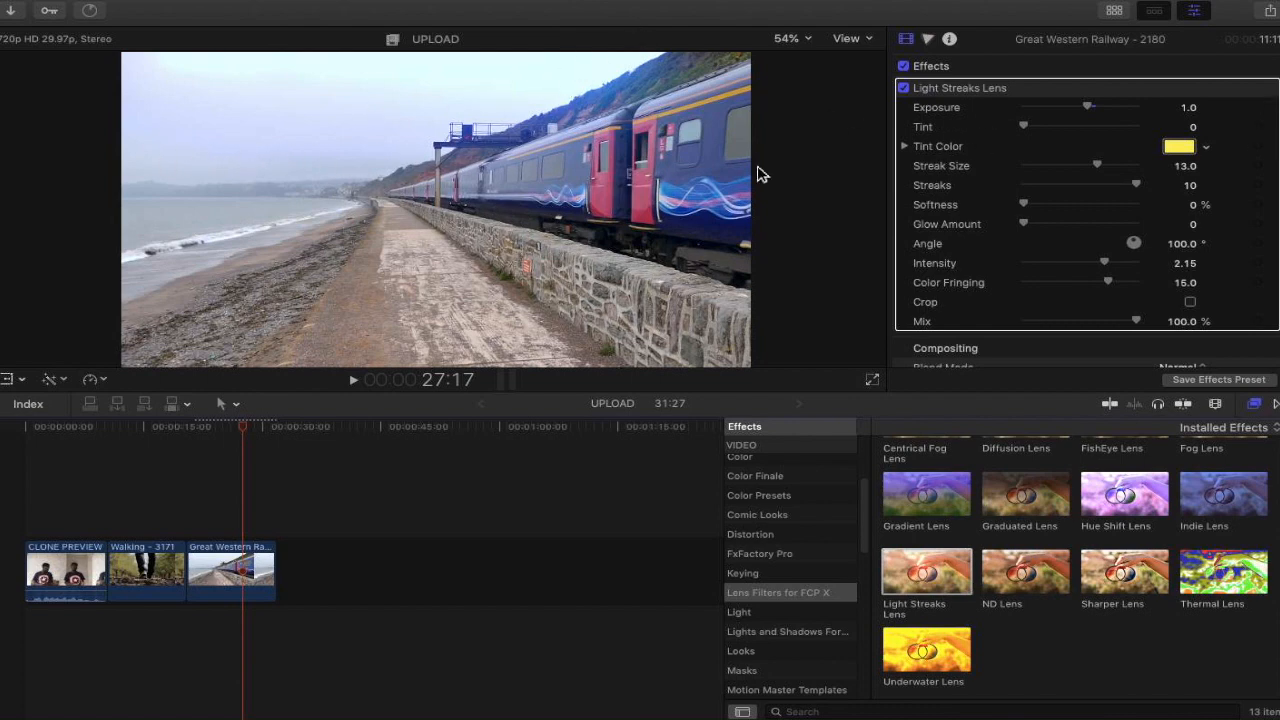
{"action": "left_click_drag", "start_coordinate": [1088, 106], "coordinate": [1138, 116]}
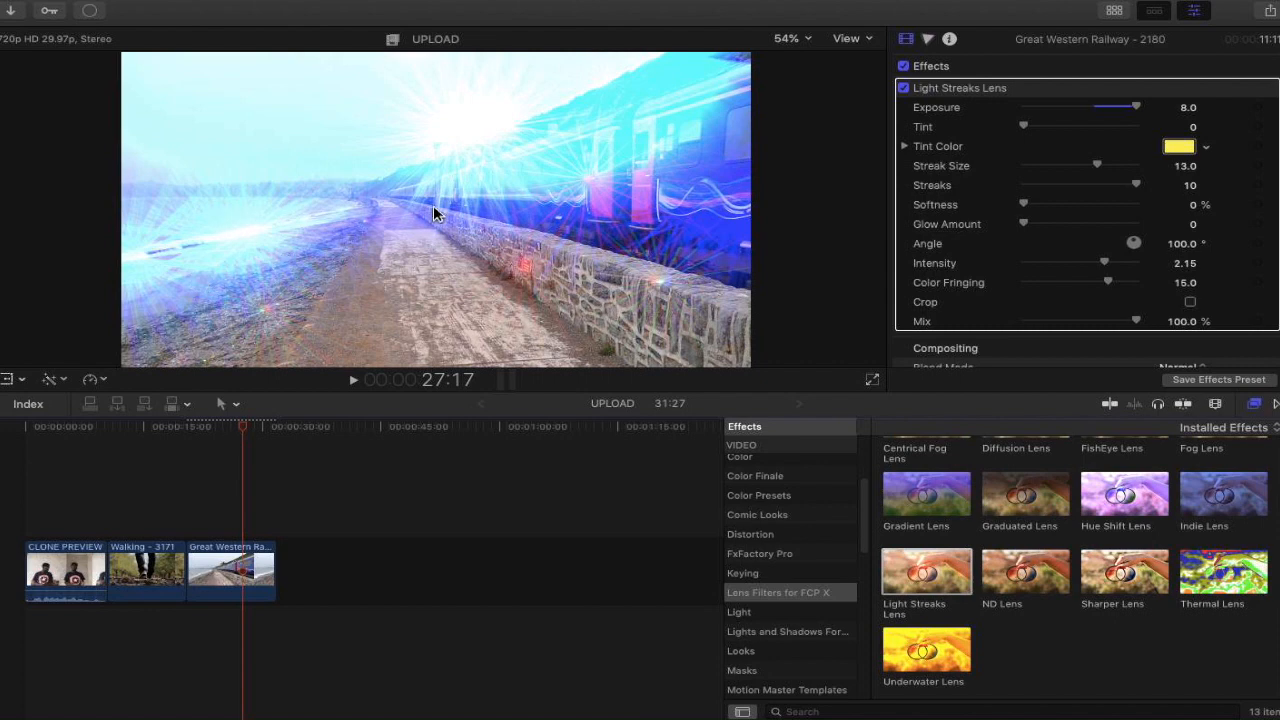
{"action": "left_click", "coordinate": [1140, 110]}
{"action": "left_click", "coordinate": [208, 436]}
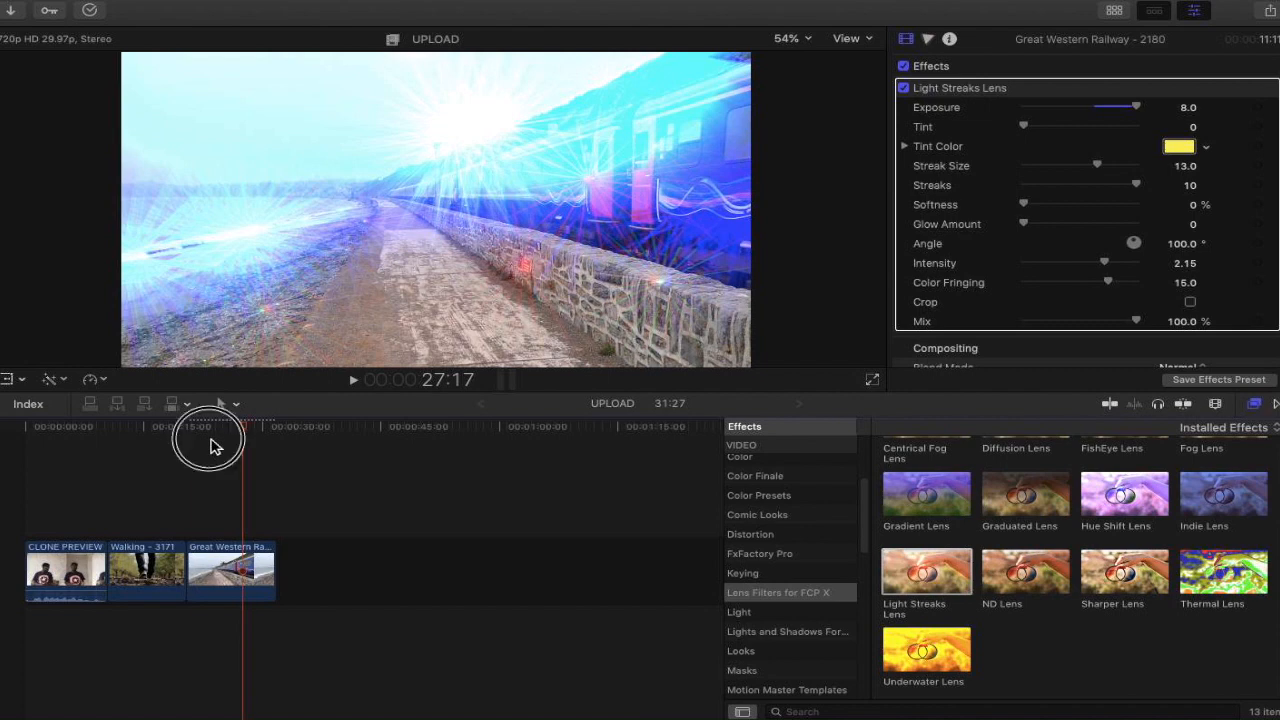
{"action": "left_click", "coordinate": [203, 435]}
{"action": "left_click", "coordinate": [194, 438]}
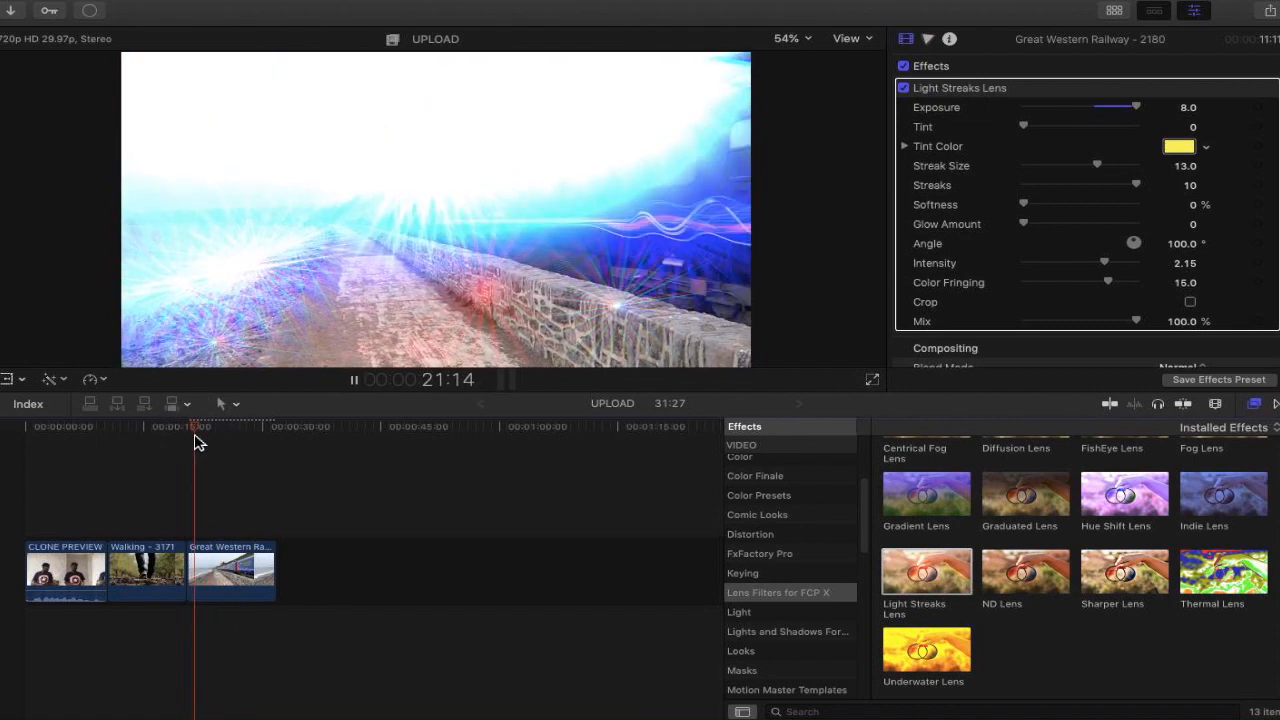
{"action": "left_click_drag", "start_coordinate": [1135, 108], "coordinate": [1094, 110]}
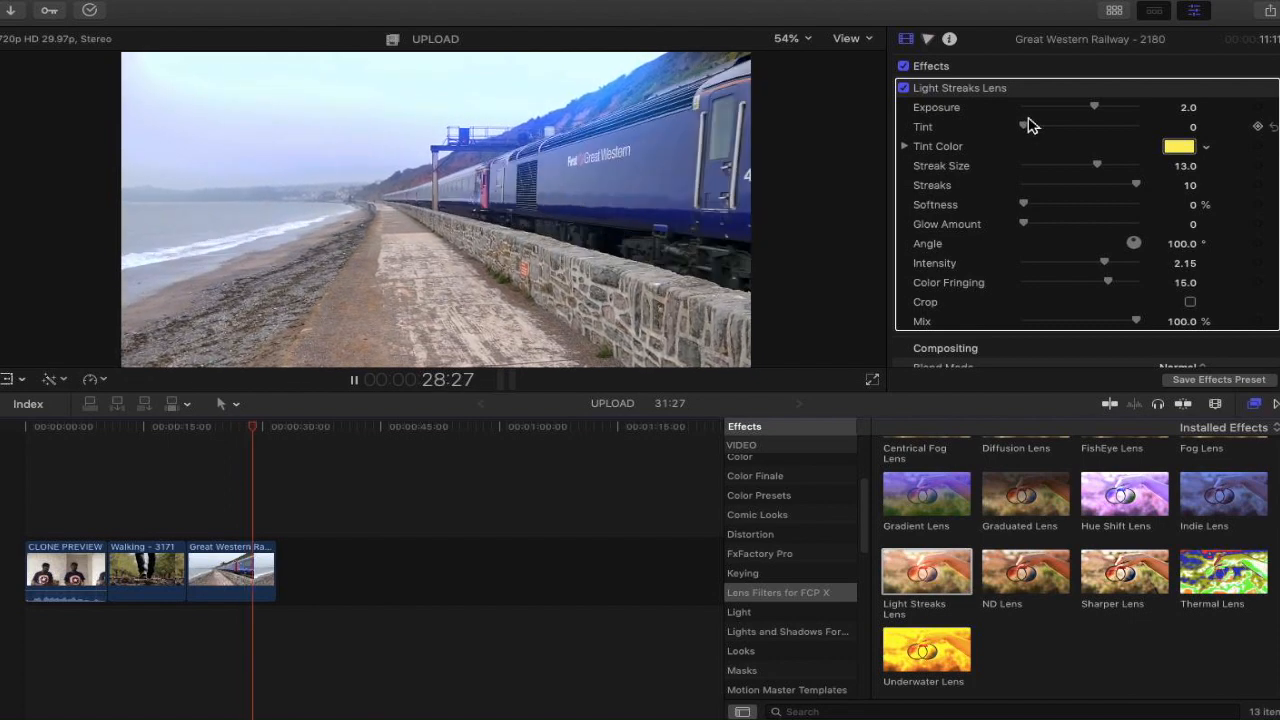
{"action": "key", "text": "space"}
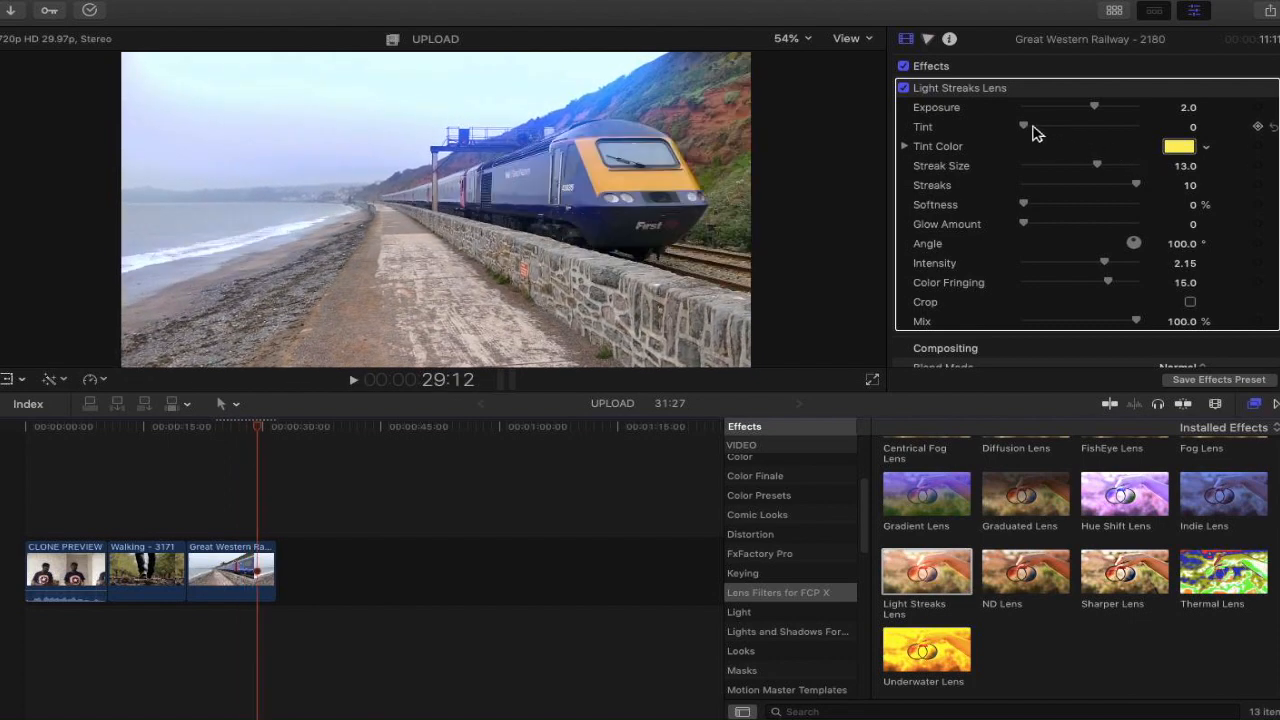
Try a Light Streaks Lens tint of 0.82 on the railway clip and return it to 0.
{"action": "left_click_drag", "start_coordinate": [1030, 133], "coordinate": [1122, 163]}
{"action": "left_click_drag", "start_coordinate": [263, 433], "coordinate": [225, 458]}
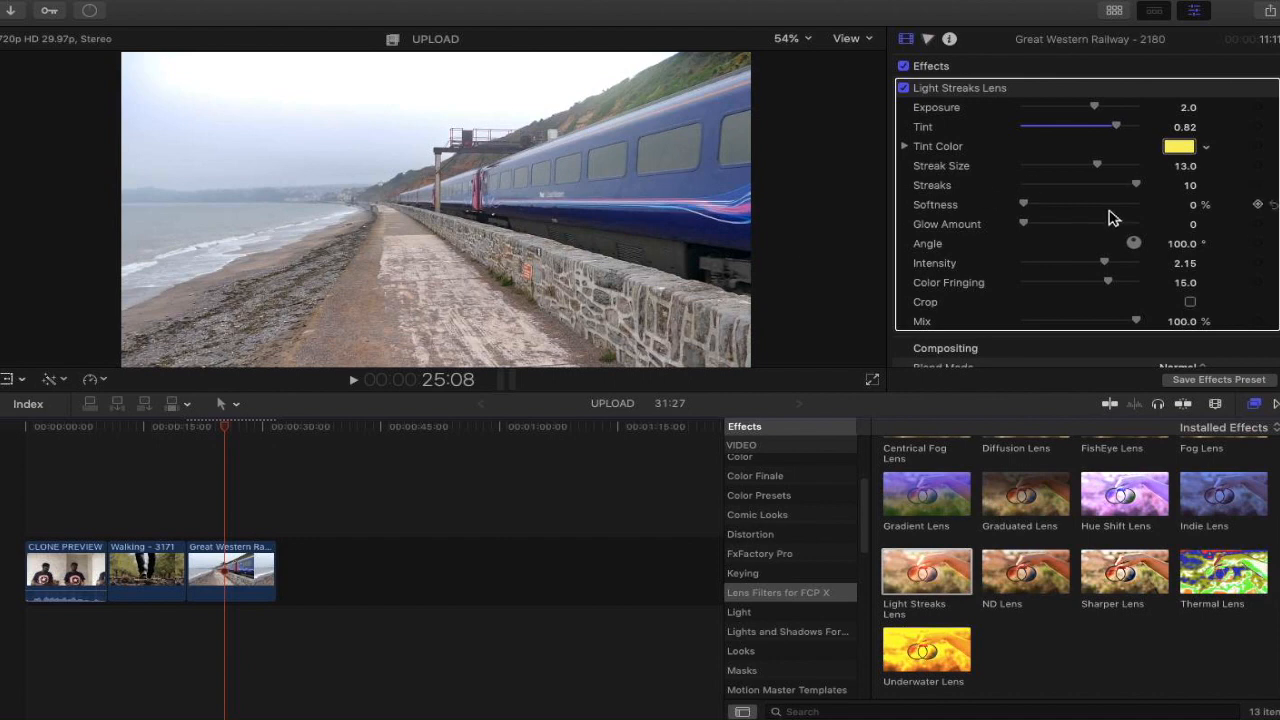
{"action": "left_click", "coordinate": [1143, 191]}
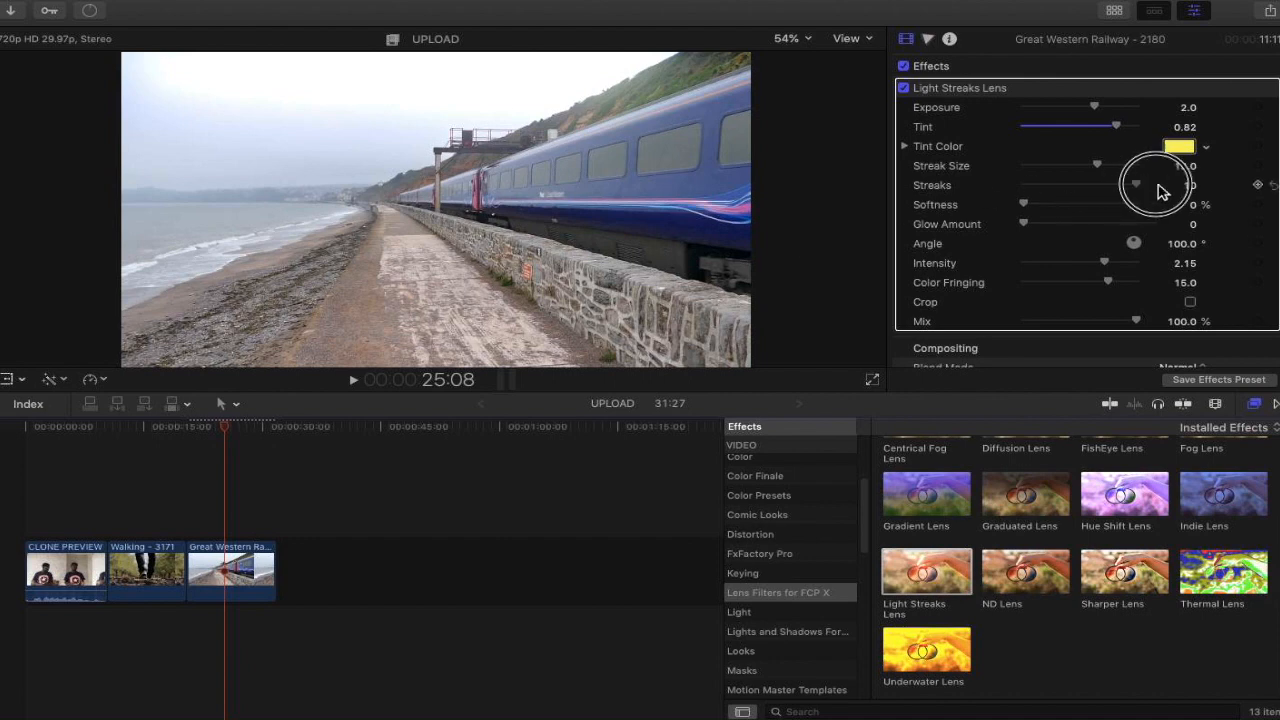
{"action": "left_click_drag", "start_coordinate": [1117, 131], "coordinate": [909, 134]}
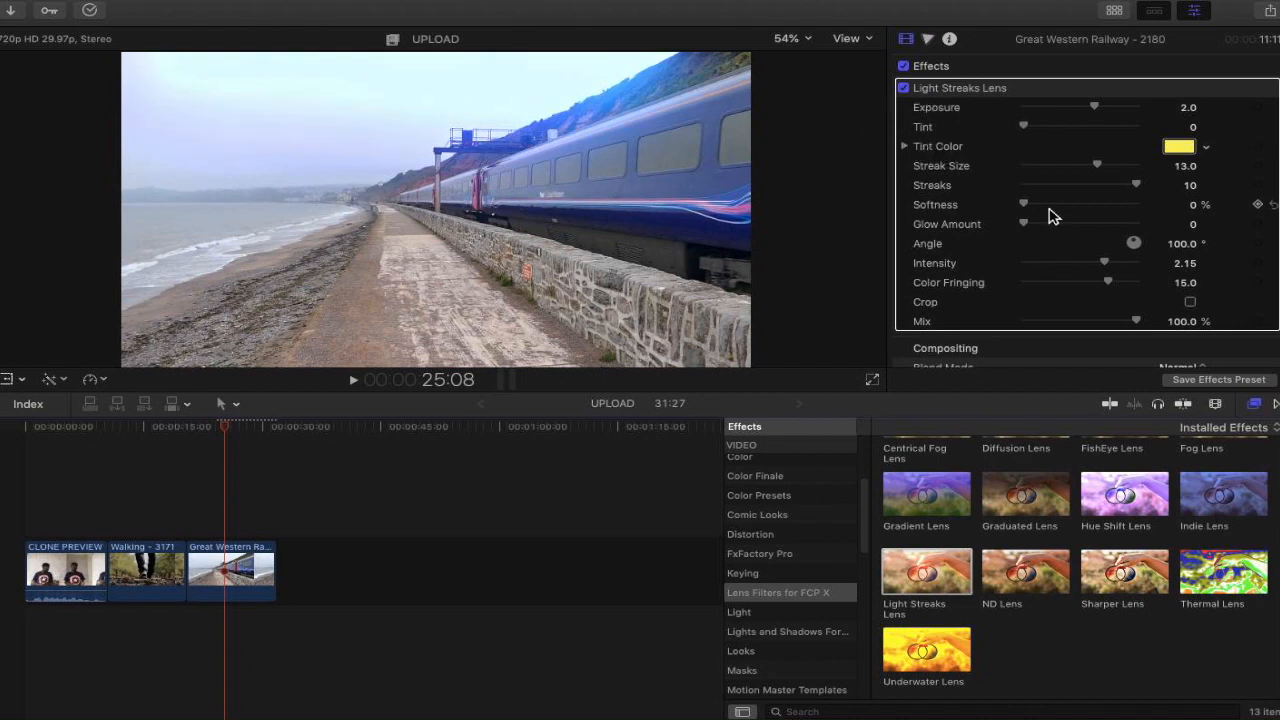
Set the Light Streaks Lens glow amount to 8.0 and its angle to -45.3°.
{"action": "left_click_drag", "start_coordinate": [1032, 215], "coordinate": [922, 222]}
{"action": "left_click_drag", "start_coordinate": [1027, 226], "coordinate": [1063, 229]}
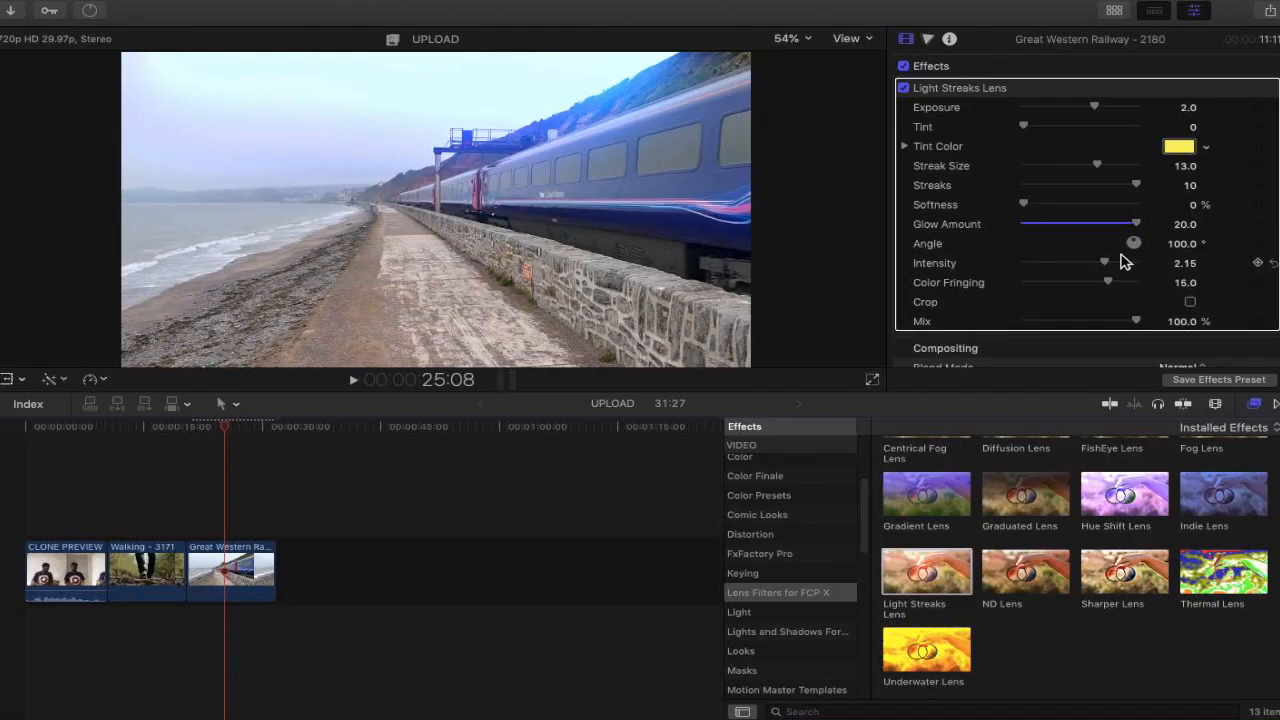
{"action": "left_click_drag", "start_coordinate": [1136, 247], "coordinate": [1166, 276]}
{"action": "left_click_drag", "start_coordinate": [1133, 226], "coordinate": [1068, 230]}
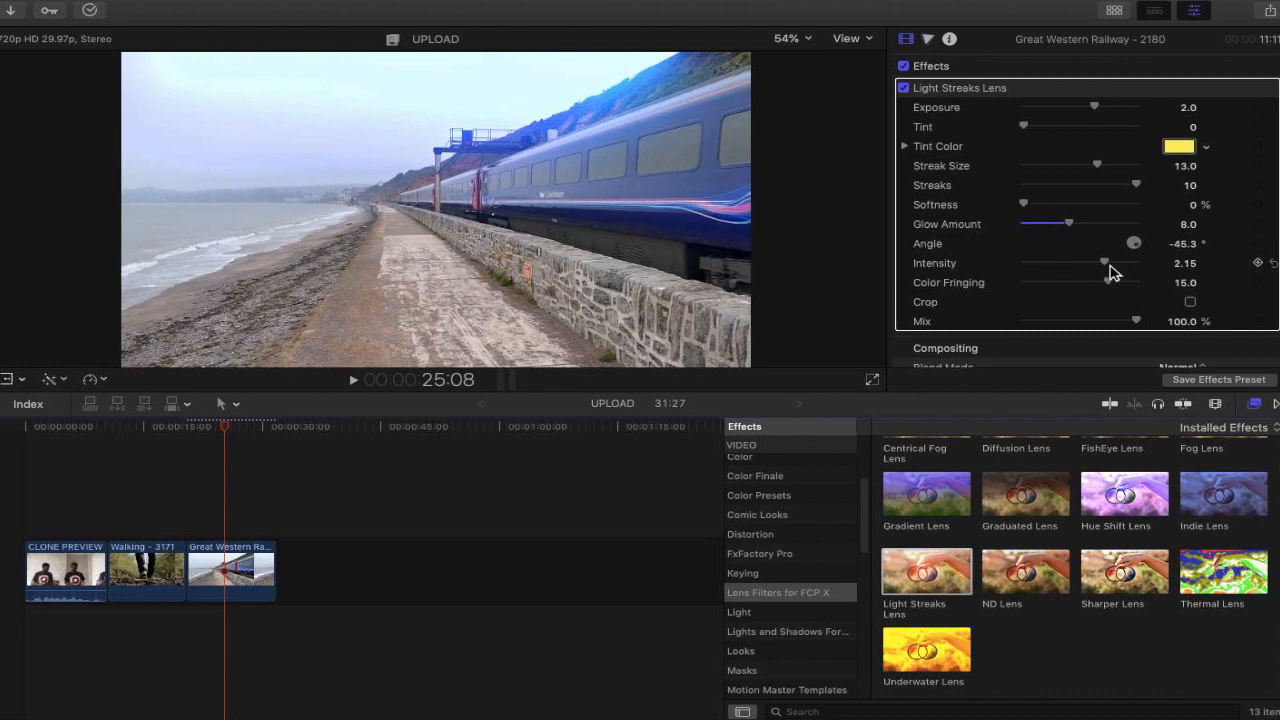
Set the Light Streaks Lens intensity to 2.22, mix to 36.48 % and color fringing to 13.0.
{"action": "mouse_move", "coordinate": [1112, 265]}
{"action": "left_mouse_down"}
{"action": "mouse_move", "coordinate": [1094, 265]}
{"action": "mouse_move", "coordinate": [1143, 272]}
{"action": "mouse_move", "coordinate": [1098, 274]}
{"action": "mouse_move", "coordinate": [1118, 272]}
{"action": "left_mouse_up"}
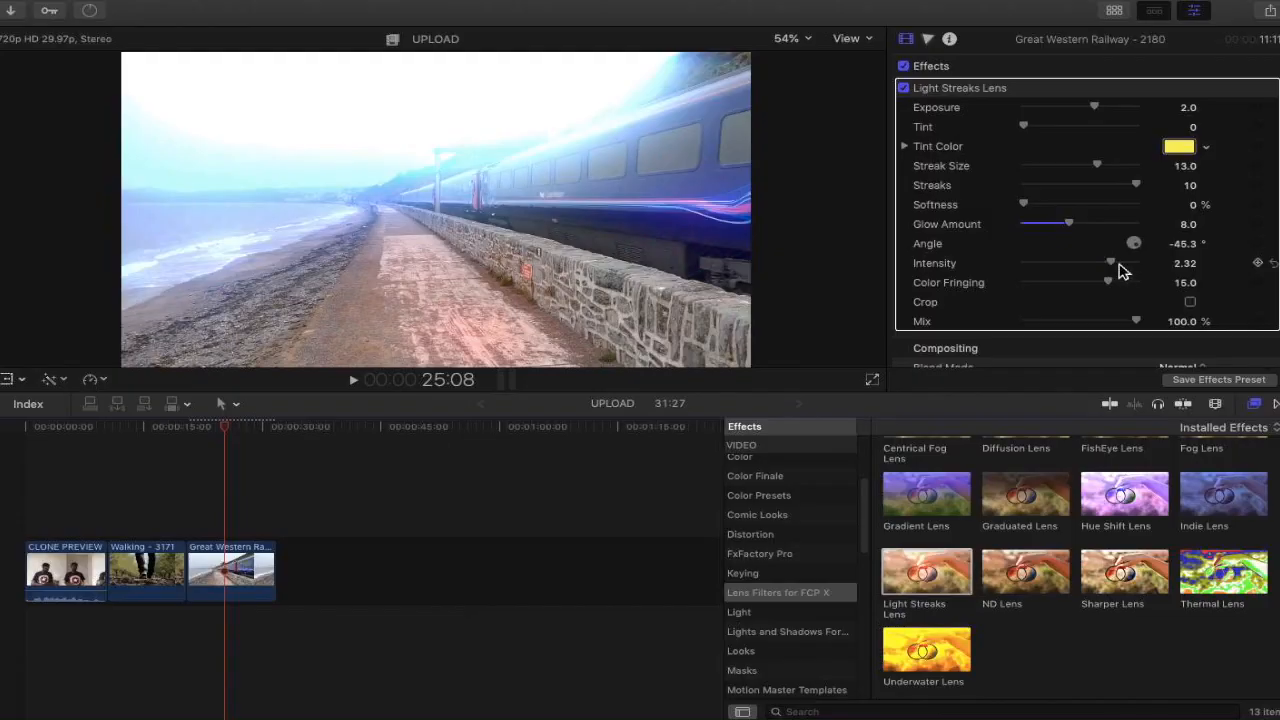
{"action": "left_click_drag", "start_coordinate": [1117, 263], "coordinate": [1114, 266]}
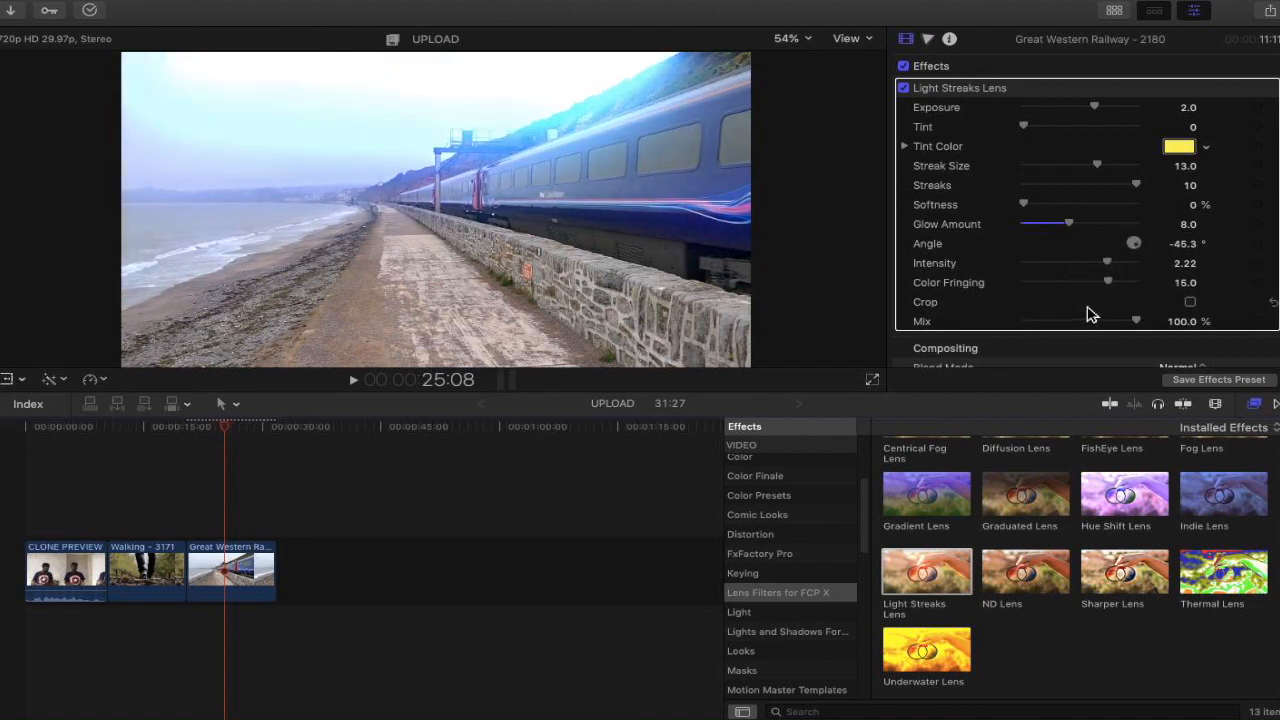
{"action": "mouse_move", "coordinate": [1135, 322]}
{"action": "left_mouse_down"}
{"action": "mouse_move", "coordinate": [1060, 331]}
{"action": "mouse_move", "coordinate": [1142, 330]}
{"action": "mouse_move", "coordinate": [1060, 331]}
{"action": "mouse_move", "coordinate": [1070, 328]}
{"action": "left_mouse_up"}
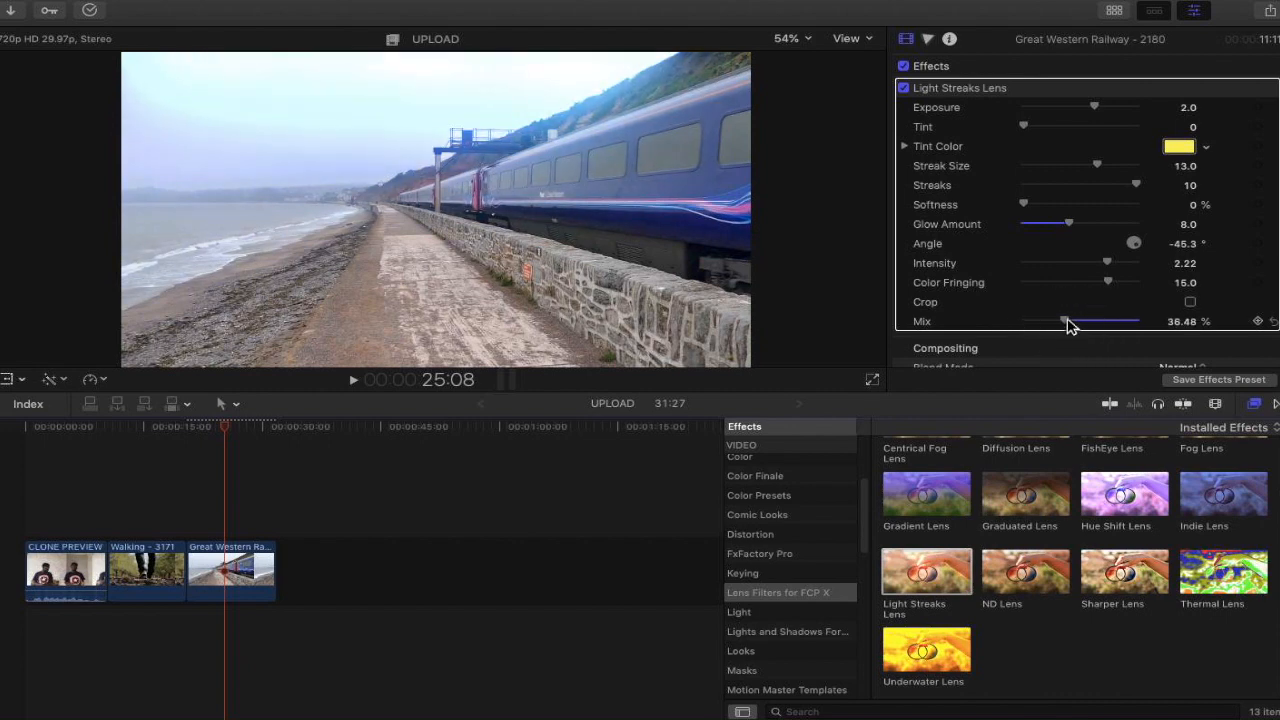
{"action": "mouse_move", "coordinate": [1116, 283]}
{"action": "left_mouse_down"}
{"action": "mouse_move", "coordinate": [1148, 287]}
{"action": "mouse_move", "coordinate": [1086, 288]}
{"action": "mouse_move", "coordinate": [1104, 286]}
{"action": "left_mouse_up"}
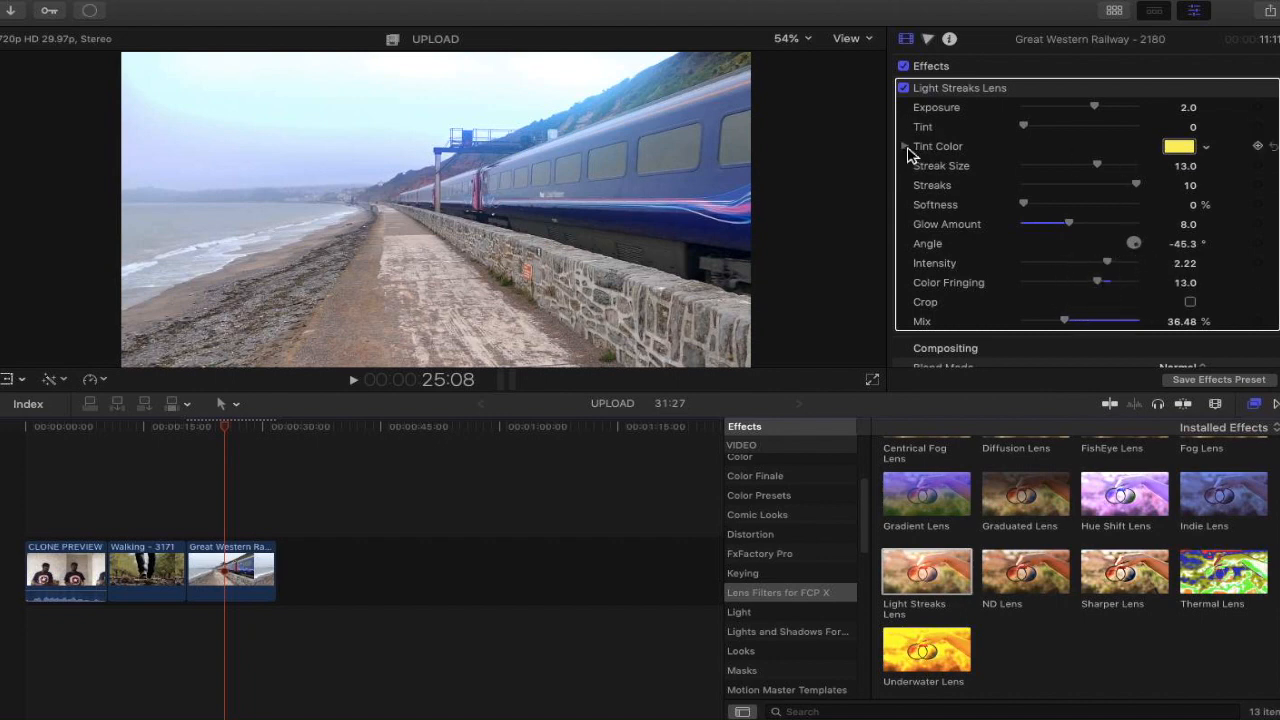
View the tint color's red, green and blue values and remove the Light Streaks Lens effect from the railway clip.
{"action": "left_click", "coordinate": [906, 147]}
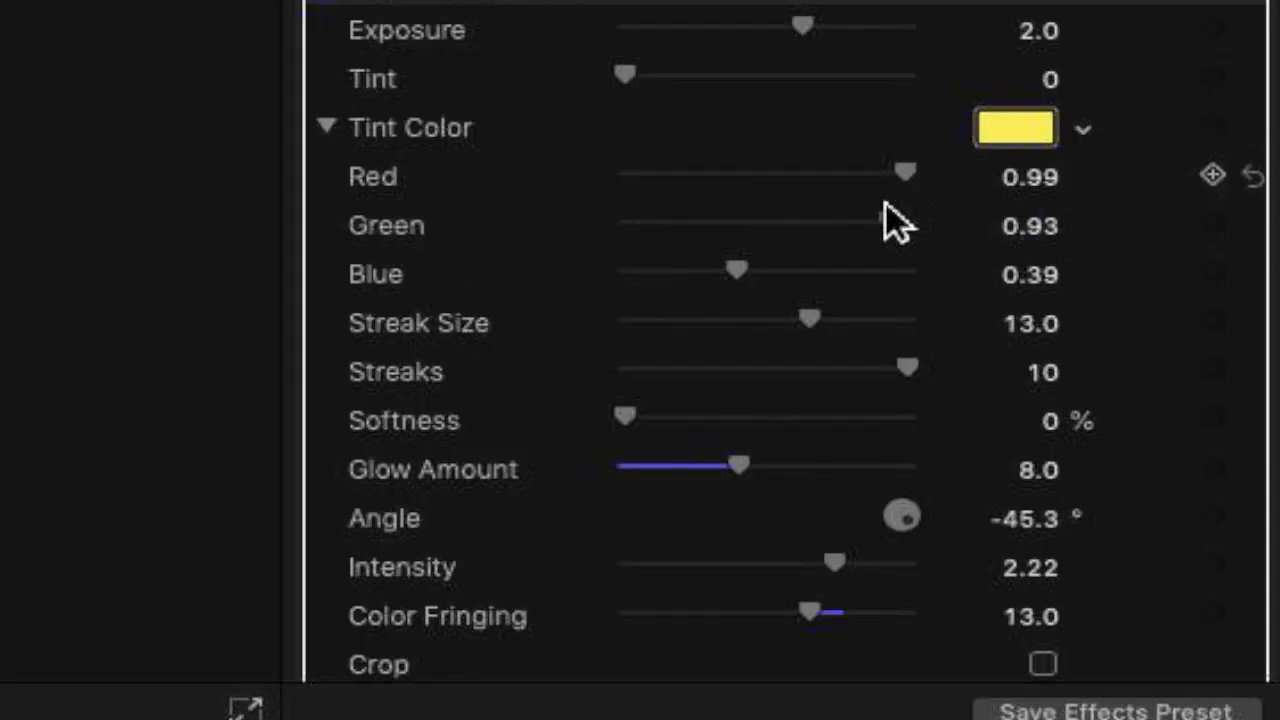
{"action": "left_click", "coordinate": [338, 135]}
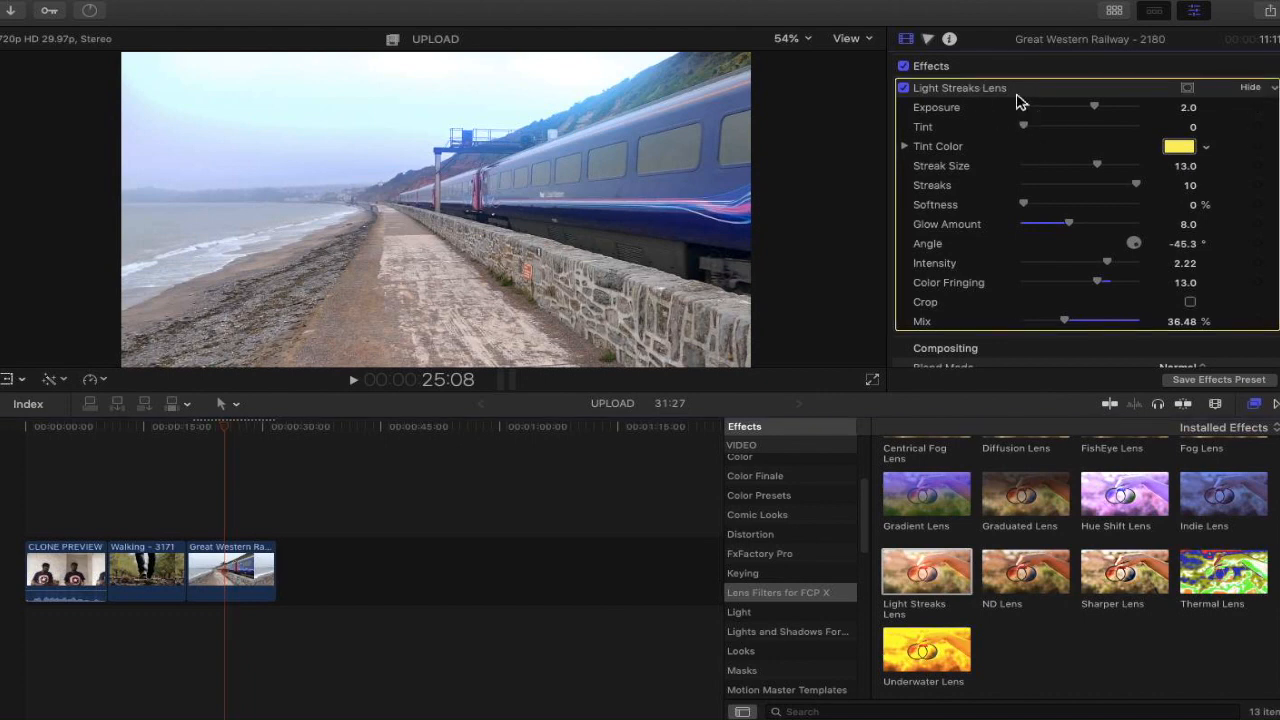
{"action": "scroll", "coordinate": [1018, 100], "scroll_direction": "down", "scroll_amount": 5}
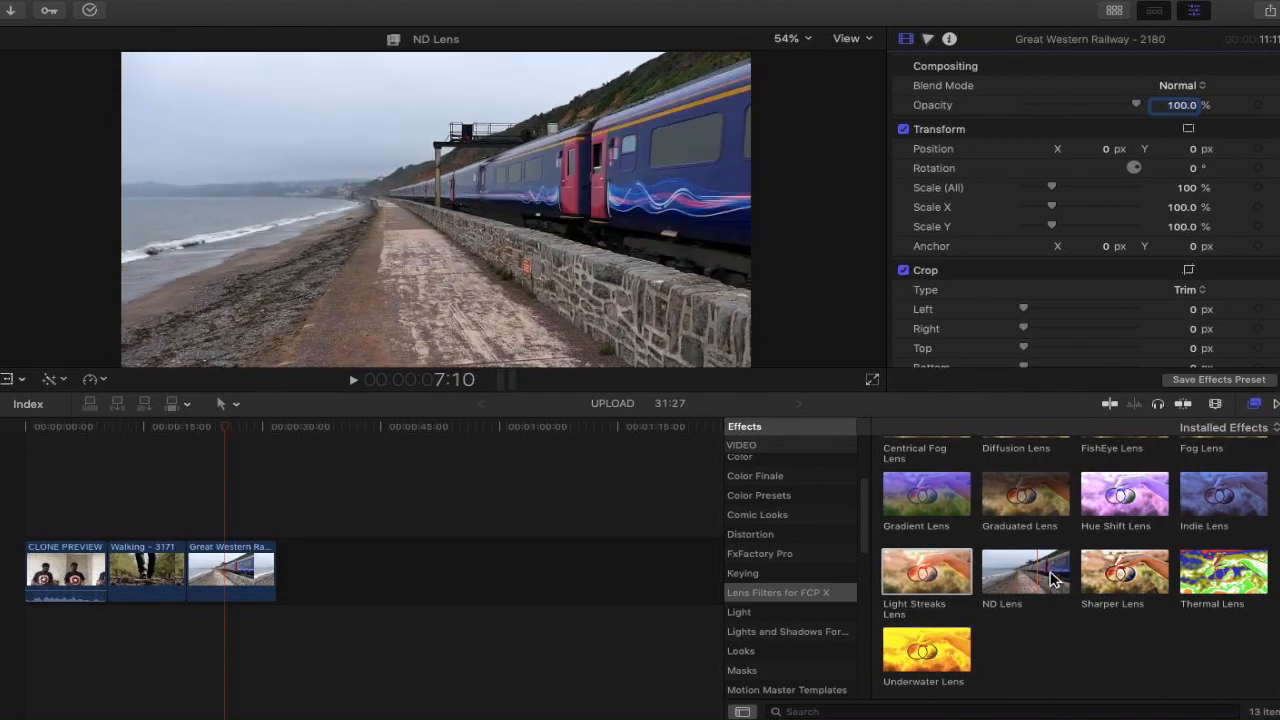
Apply the FishEye Lens effect to the CLONE PREVIEW clip.
{"action": "scroll", "coordinate": [1060, 572], "scroll_direction": "up", "scroll_amount": 2}
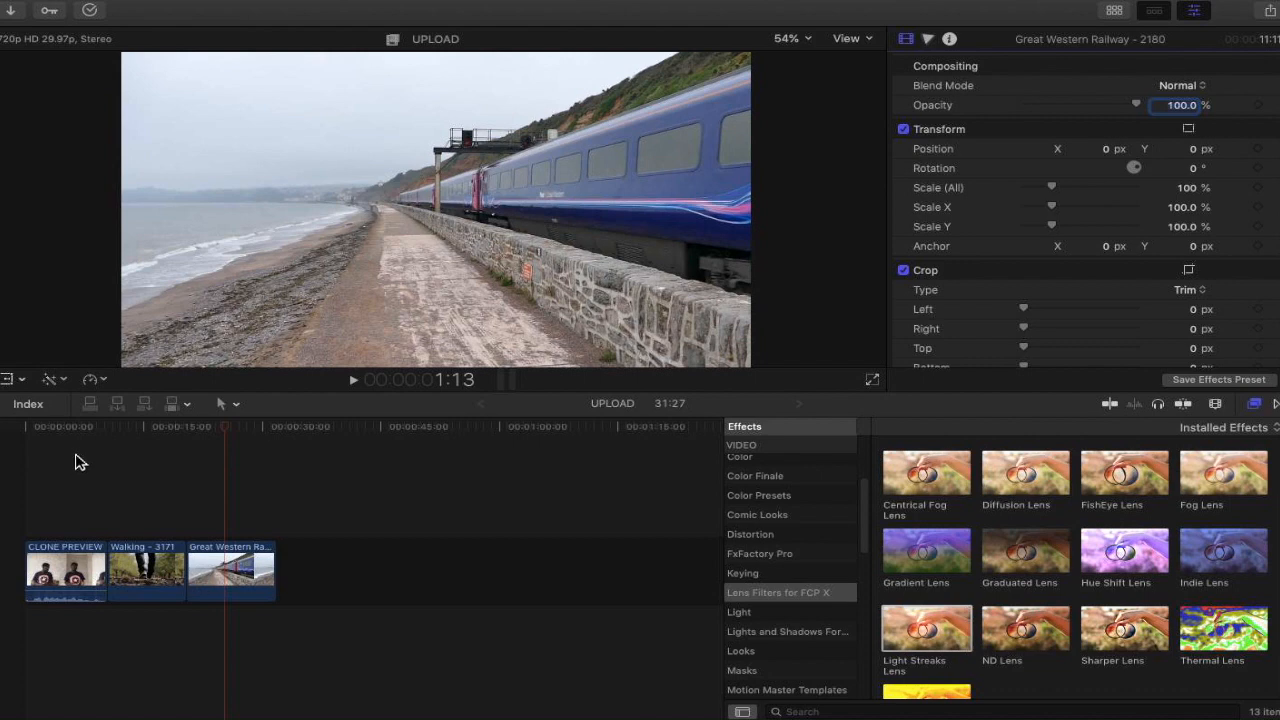
{"action": "left_click", "coordinate": [70, 455]}
{"action": "left_click", "coordinate": [70, 452]}
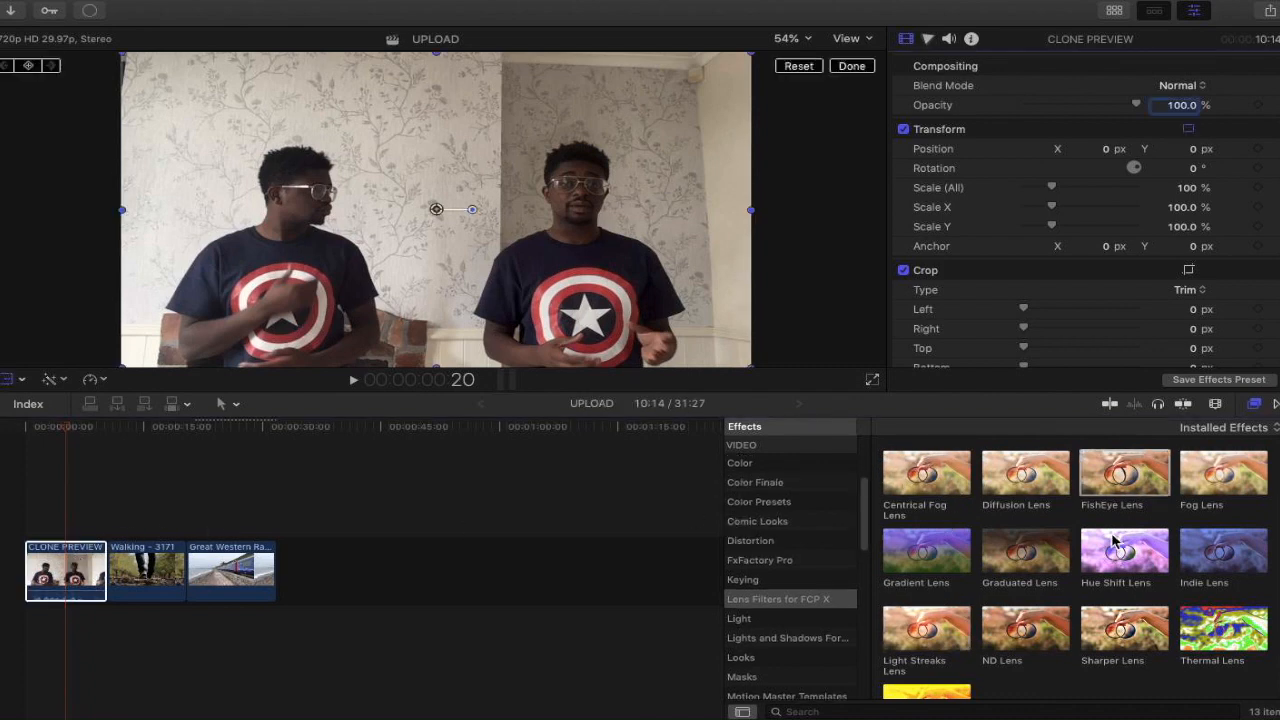
{"action": "mouse_move", "coordinate": [1124, 480]}
{"action": "left_mouse_down"}
{"action": "mouse_move", "coordinate": [1122, 468]}
{"action": "mouse_move", "coordinate": [343, 443]}
{"action": "mouse_move", "coordinate": [30, 580]}
{"action": "mouse_move", "coordinate": [70, 575]}
{"action": "left_mouse_up"}
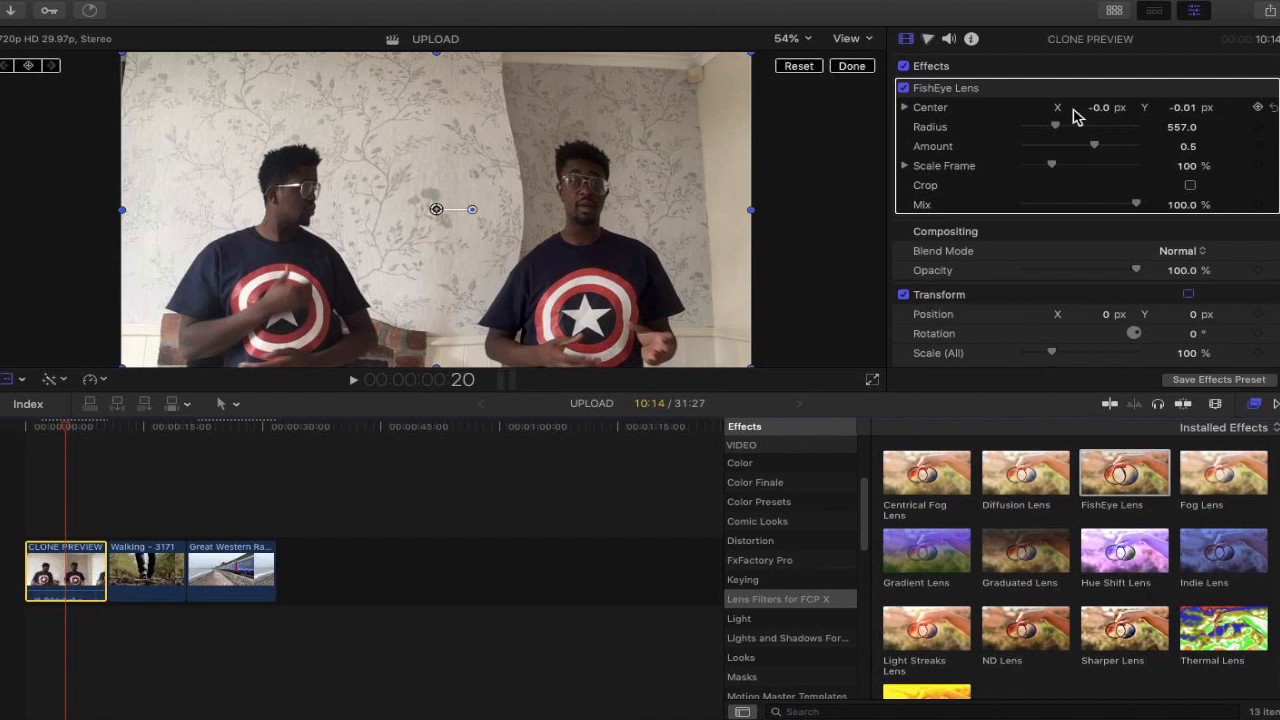
Move the FishEye Lens center to X 0.4 px and Y 0.09 px, over the face of the person on the right.
{"action": "left_click", "coordinate": [1099, 109]}
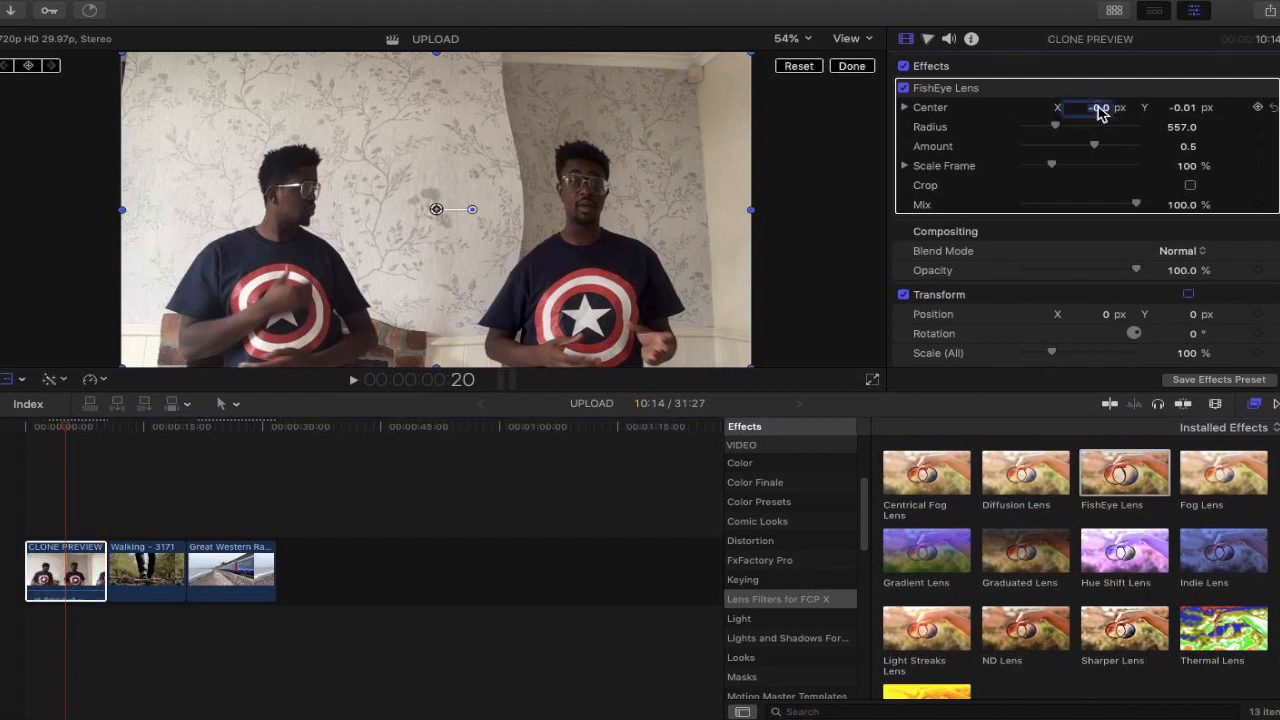
{"action": "key", "text": "Up"}
{"action": "key", "text": "Up"}
{"action": "key", "text": "Up"}
{"action": "key", "text": "Up"}
{"action": "key", "text": "Up"}
{"action": "key", "text": "Down"}
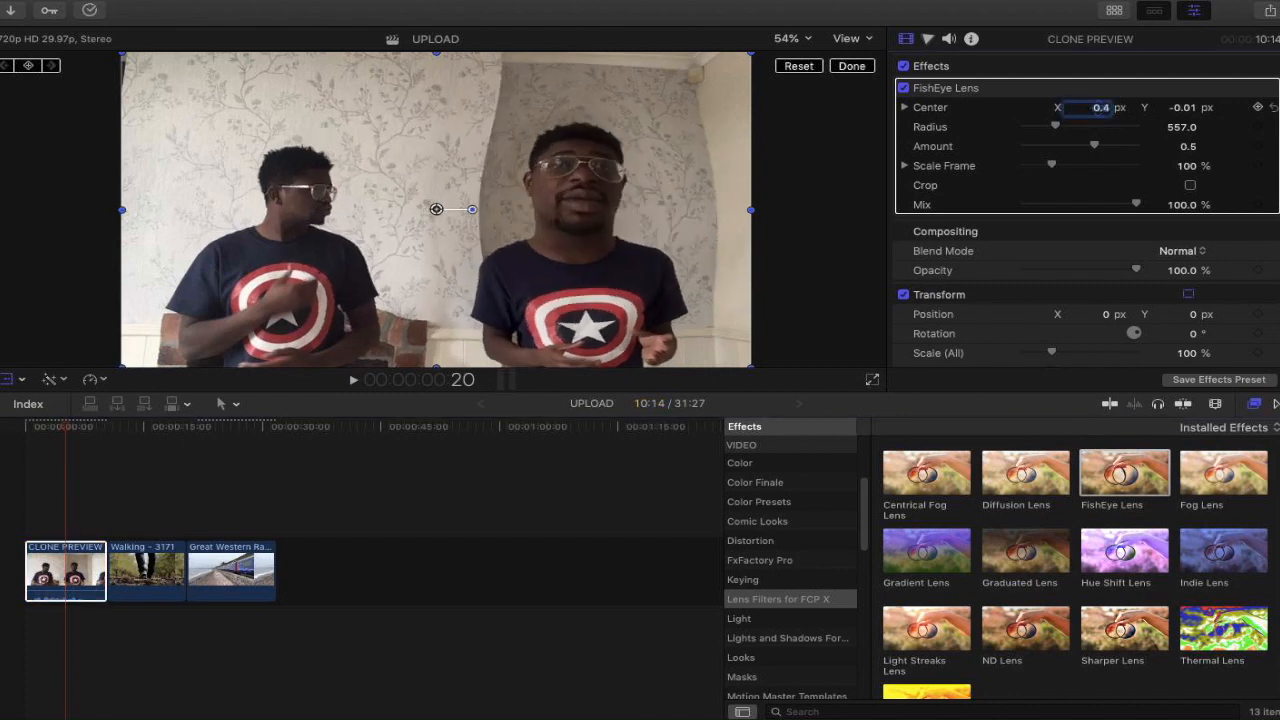
{"action": "left_click", "coordinate": [1184, 108]}
{"action": "key", "text": "Up"}
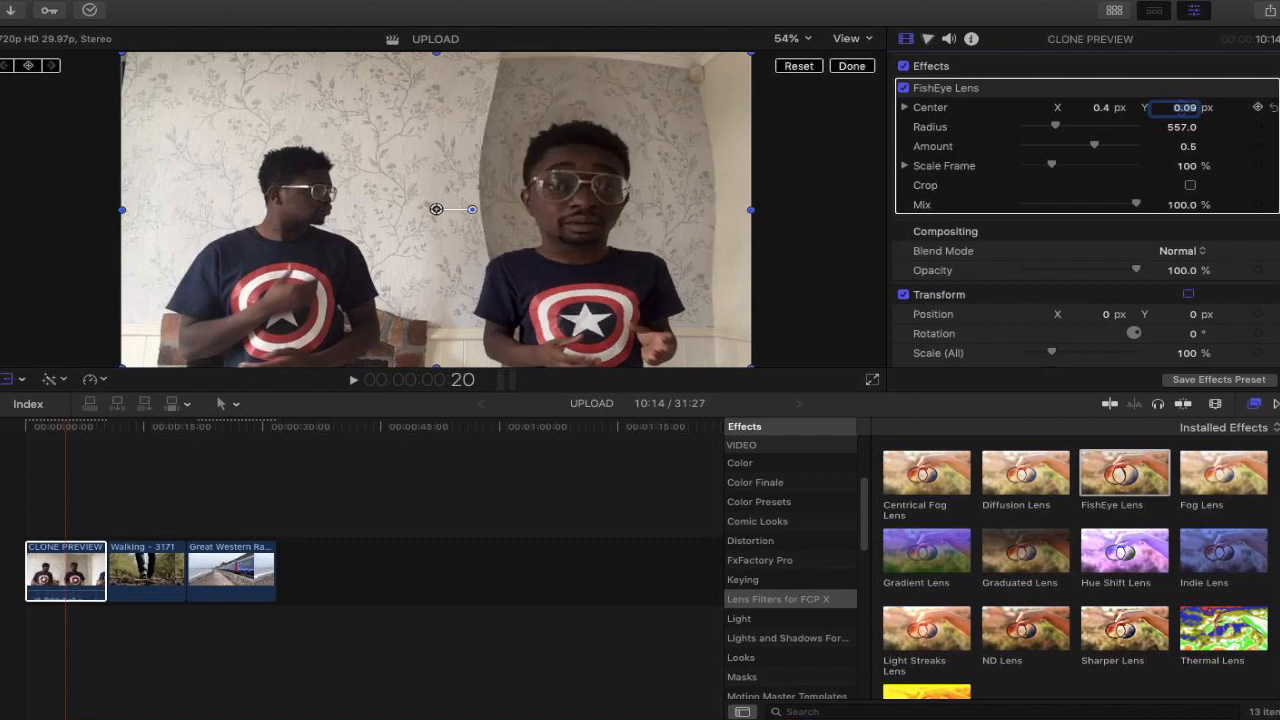
Reduce the FishEye Lens radius to 0.
{"action": "left_click_drag", "start_coordinate": [1058, 133], "coordinate": [1048, 133]}
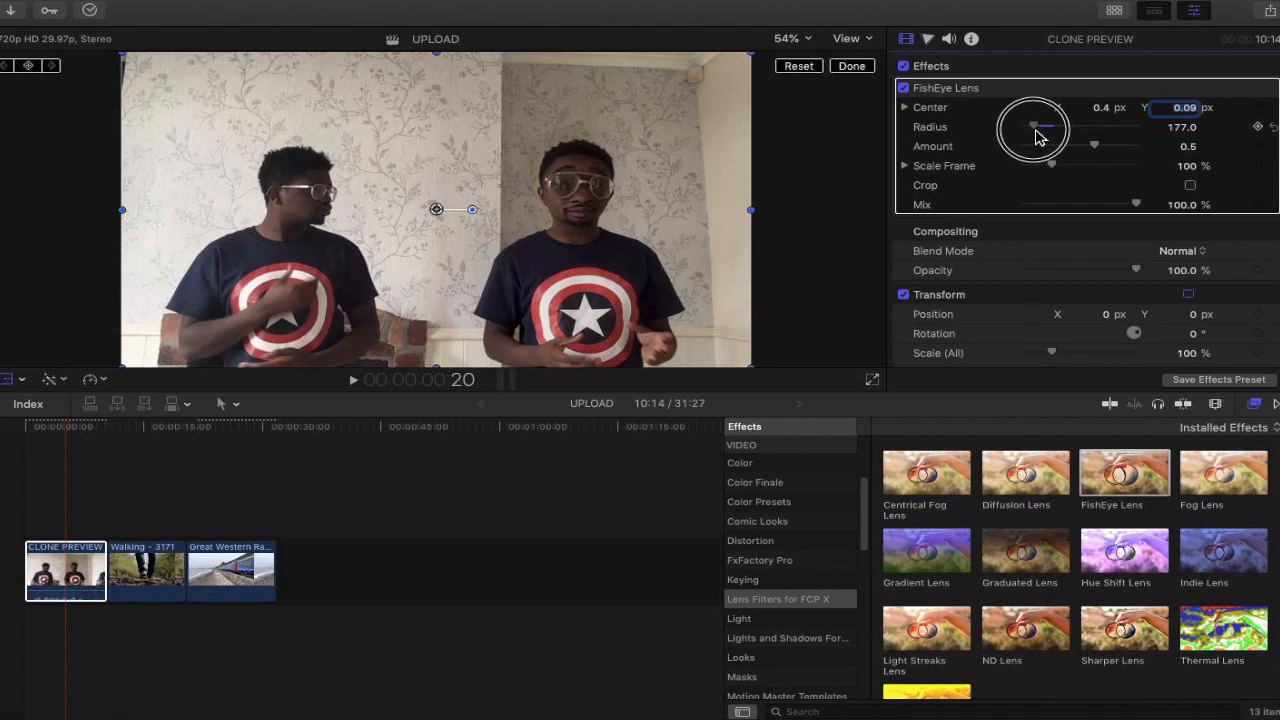
{"action": "left_click_drag", "start_coordinate": [1038, 137], "coordinate": [1010, 145]}
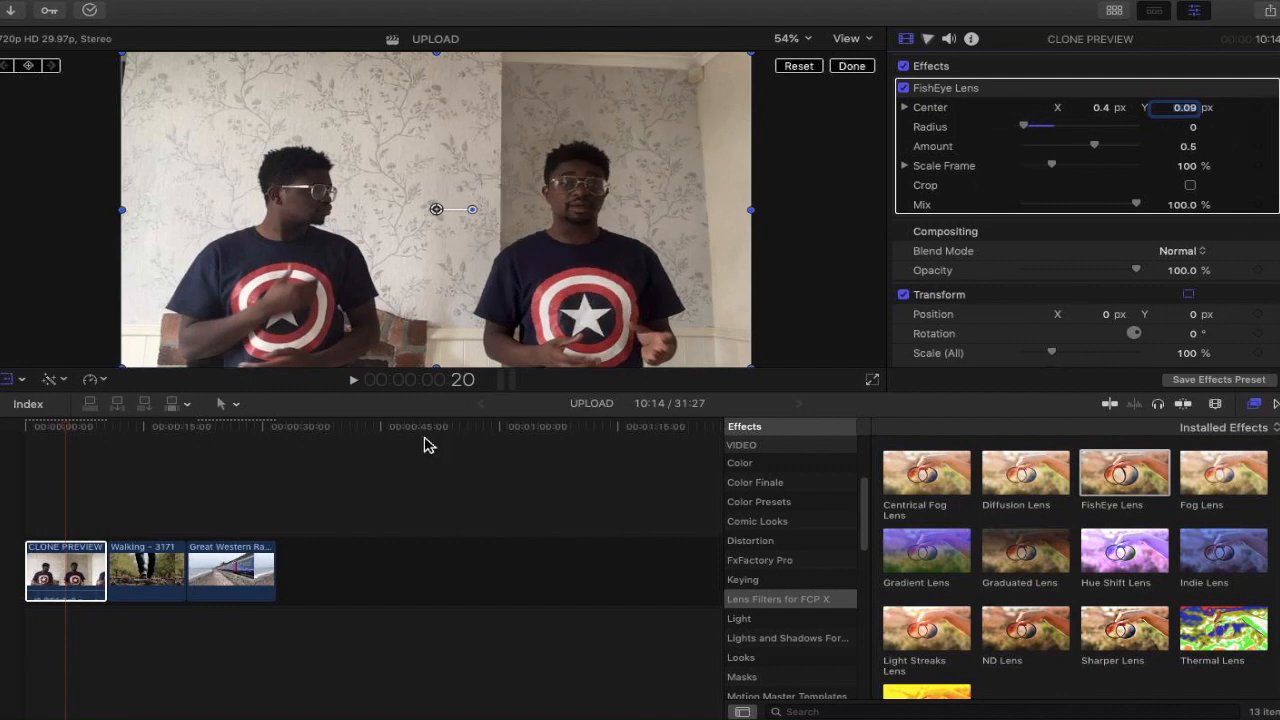
Keyframe the FishEye Lens radius from 0 at the start of the CLONE PREVIEW clip to 375 at 2:19.
{"action": "key", "text": "Home"}
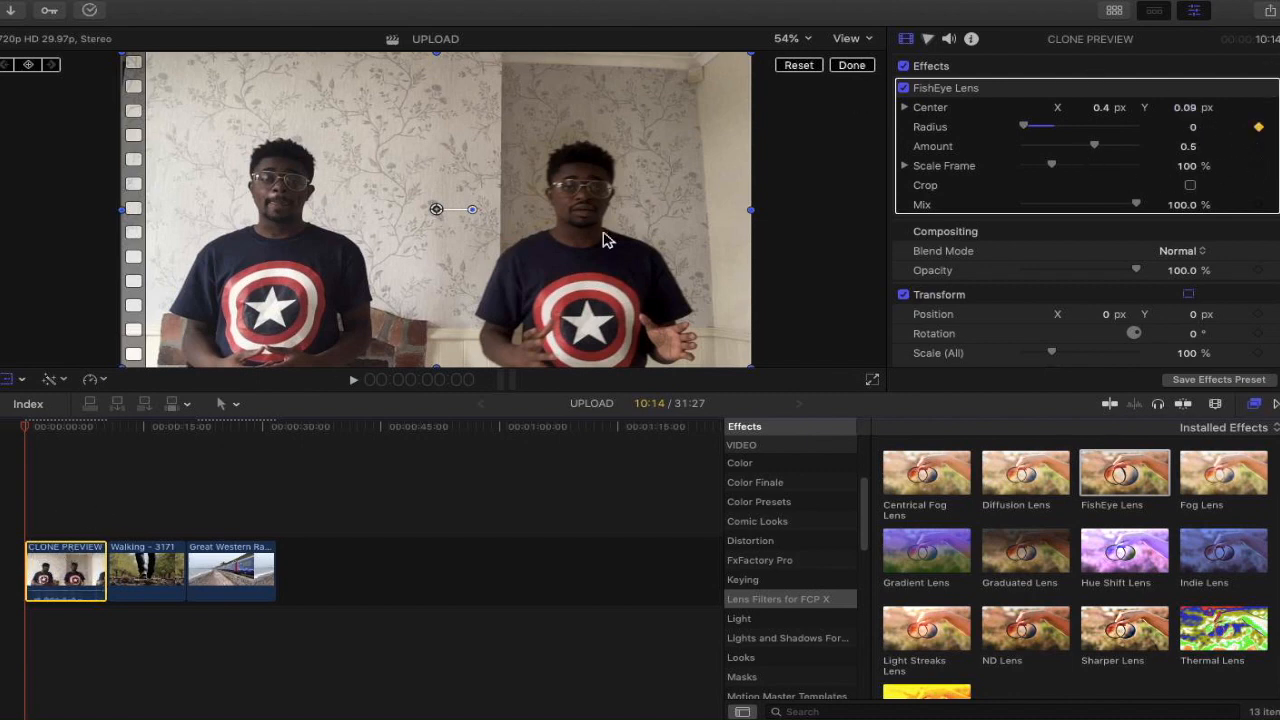
{"action": "left_click", "coordinate": [44, 432]}
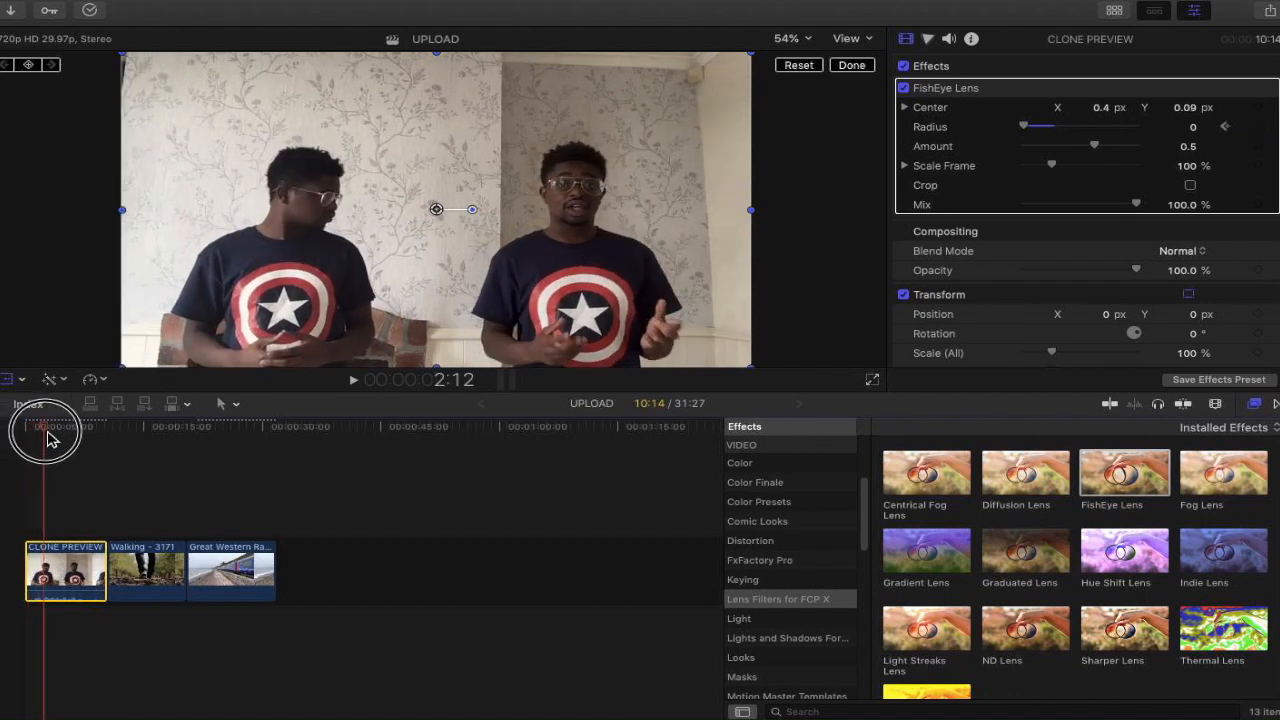
{"action": "left_click_drag", "start_coordinate": [47, 440], "coordinate": [49, 438]}
{"action": "left_click_drag", "start_coordinate": [1027, 130], "coordinate": [1050, 133]}
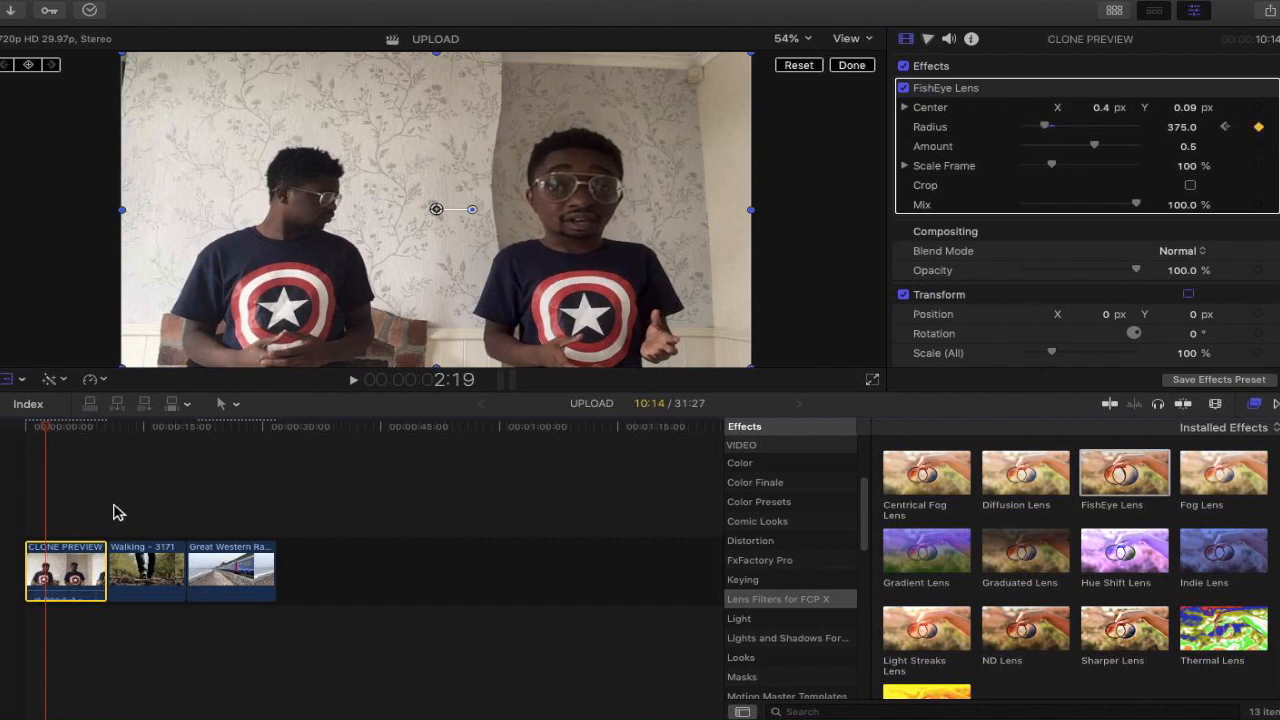
Play the CLONE PREVIEW clip from its beginning to check the animated fisheye radius.
{"action": "left_click", "coordinate": [20, 432]}
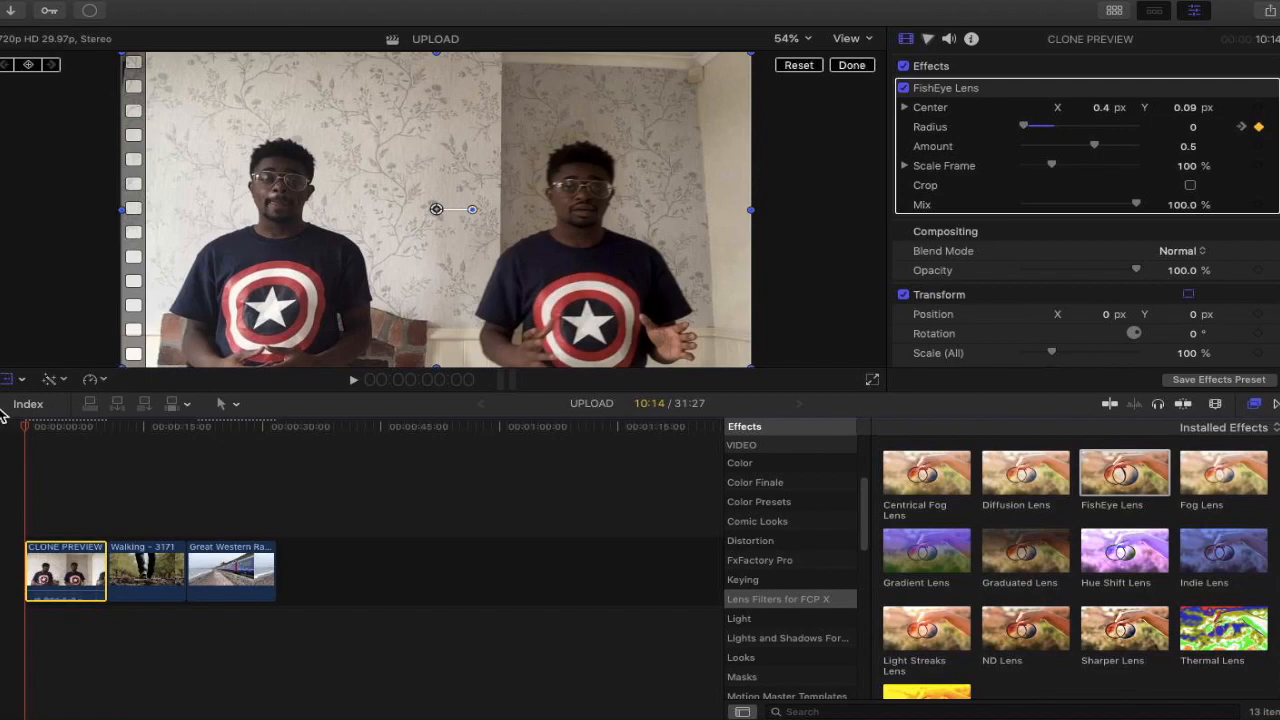
{"action": "key", "text": "space"}
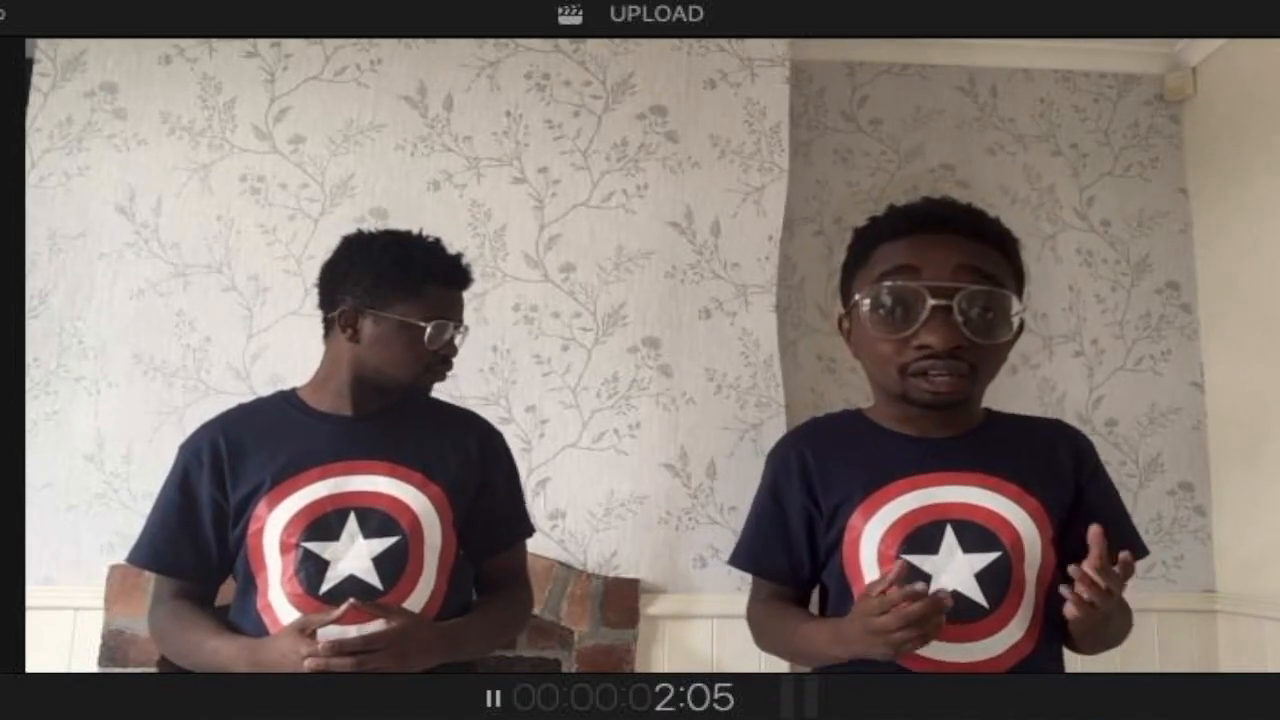
{"action": "key", "text": "space"}
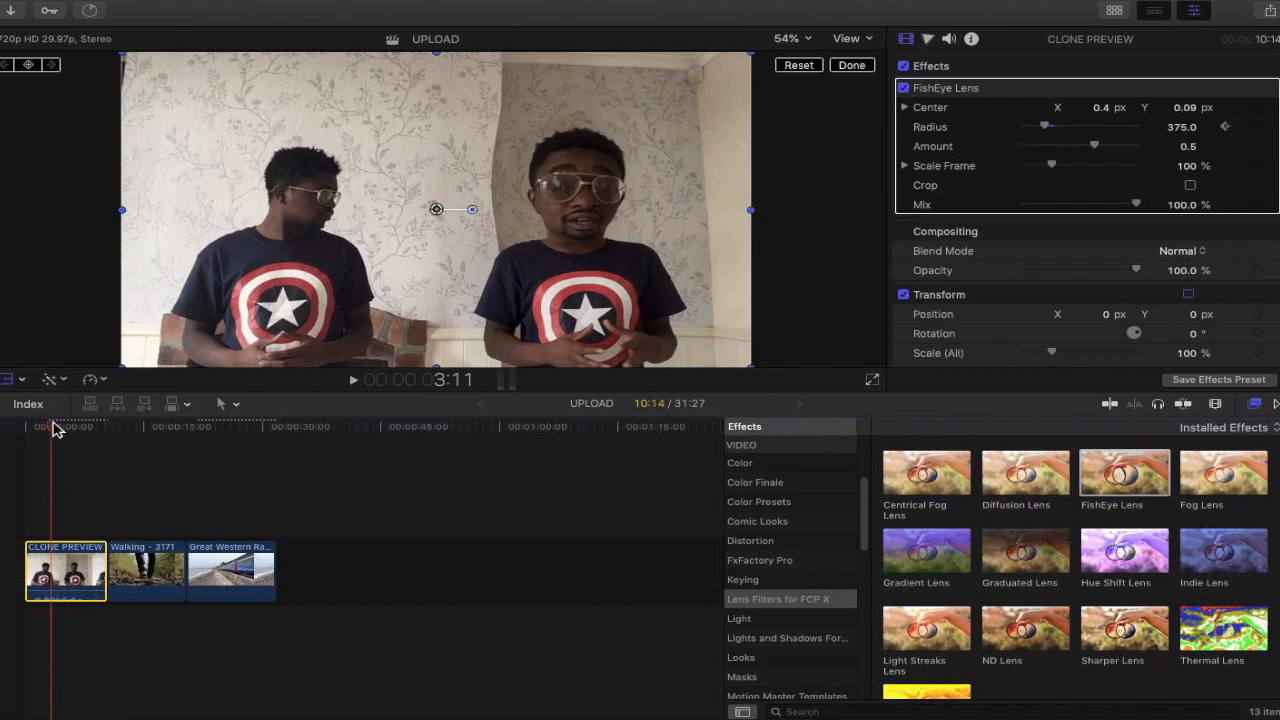
{"action": "left_click_drag", "start_coordinate": [55, 430], "coordinate": [3, 440]}
{"action": "key", "text": "space"}
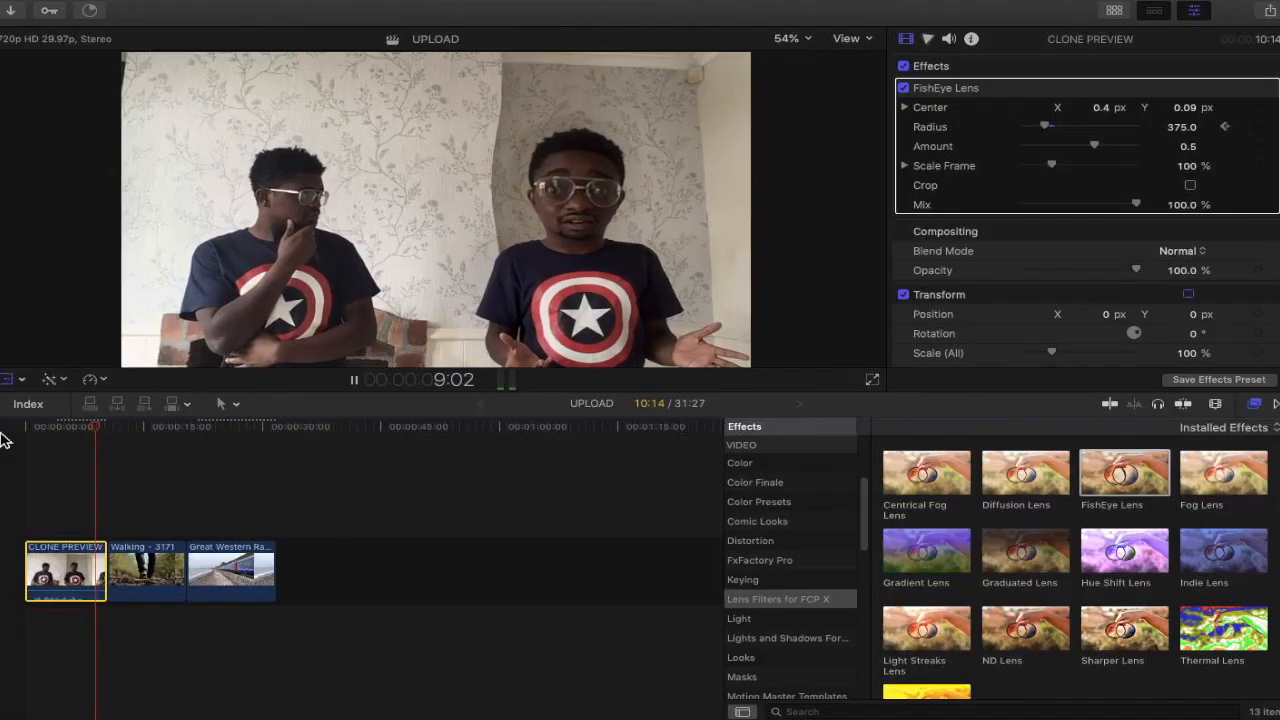
{"action": "key", "text": "space"}
Return to the start of the timeline and remove the FishEye Lens effect from the CLONE PREVIEW clip.
{"action": "mouse_move", "coordinate": [115, 435]}
{"action": "left_mouse_down"}
{"action": "mouse_move", "coordinate": [34, 457]}
{"action": "mouse_move", "coordinate": [80, 457]}
{"action": "mouse_move", "coordinate": [20, 458]}
{"action": "left_mouse_up"}
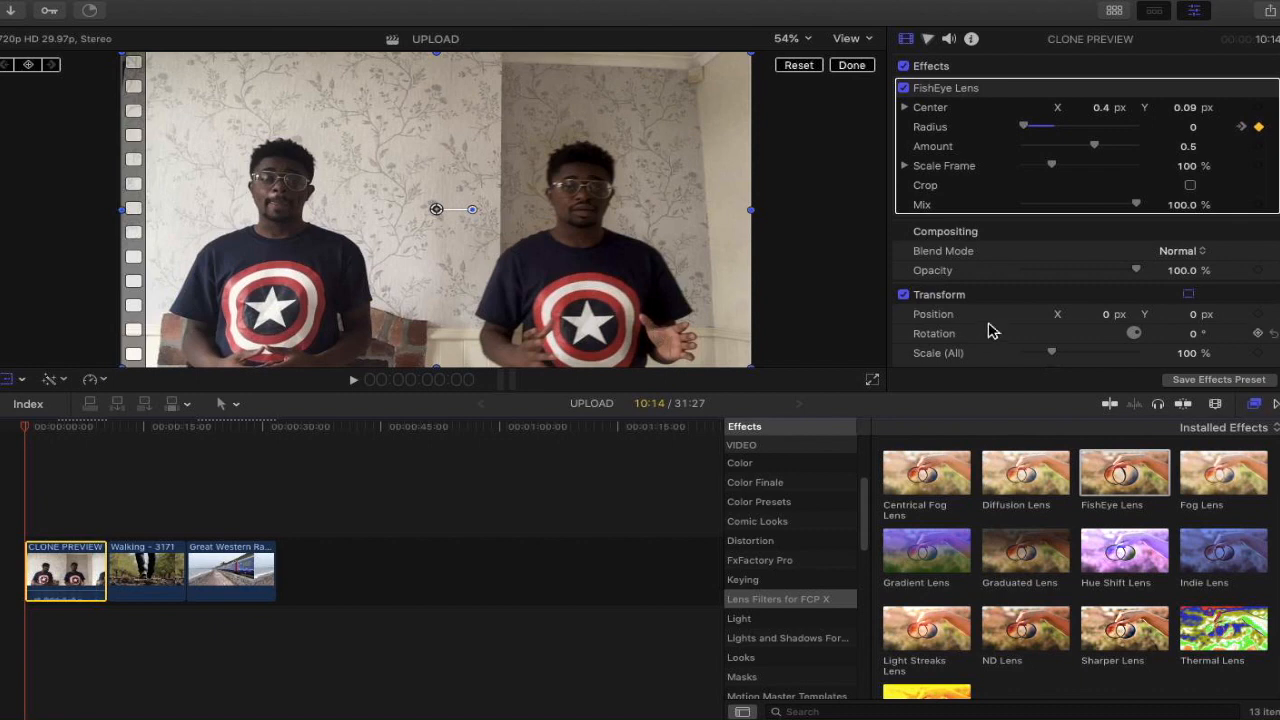
{"action": "left_click", "coordinate": [990, 94]}
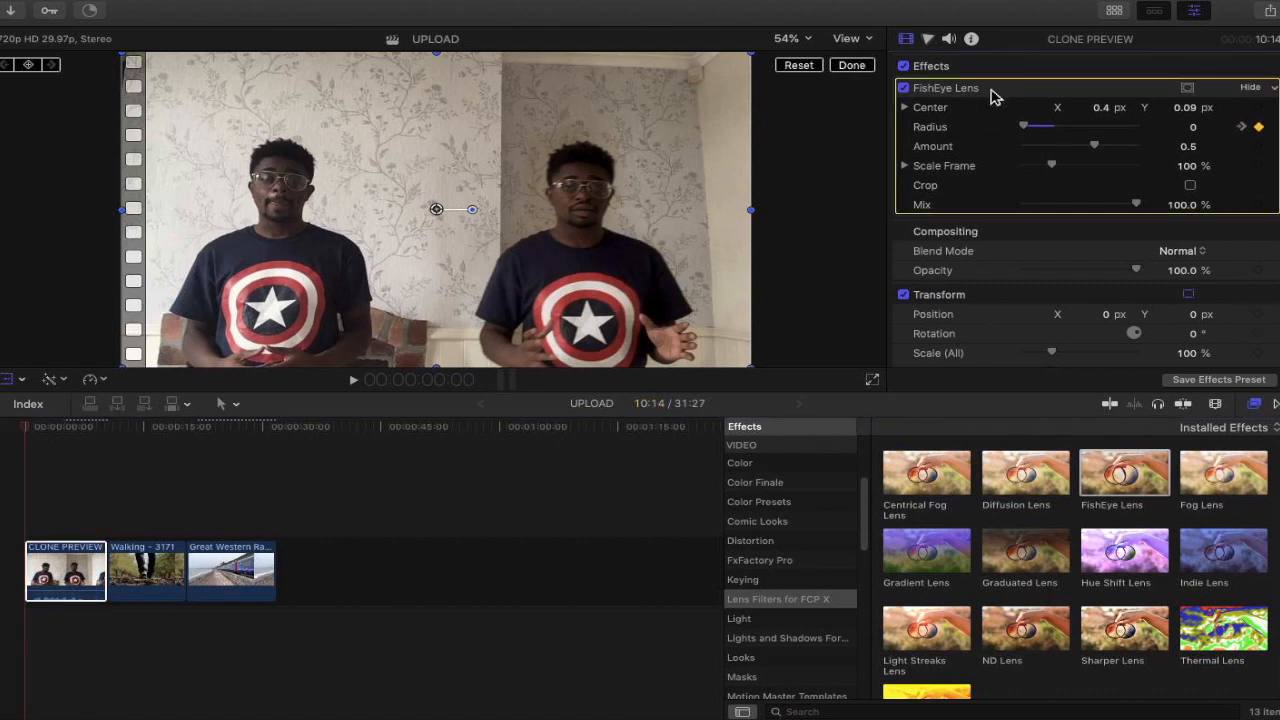
{"action": "key", "text": "Delete"}
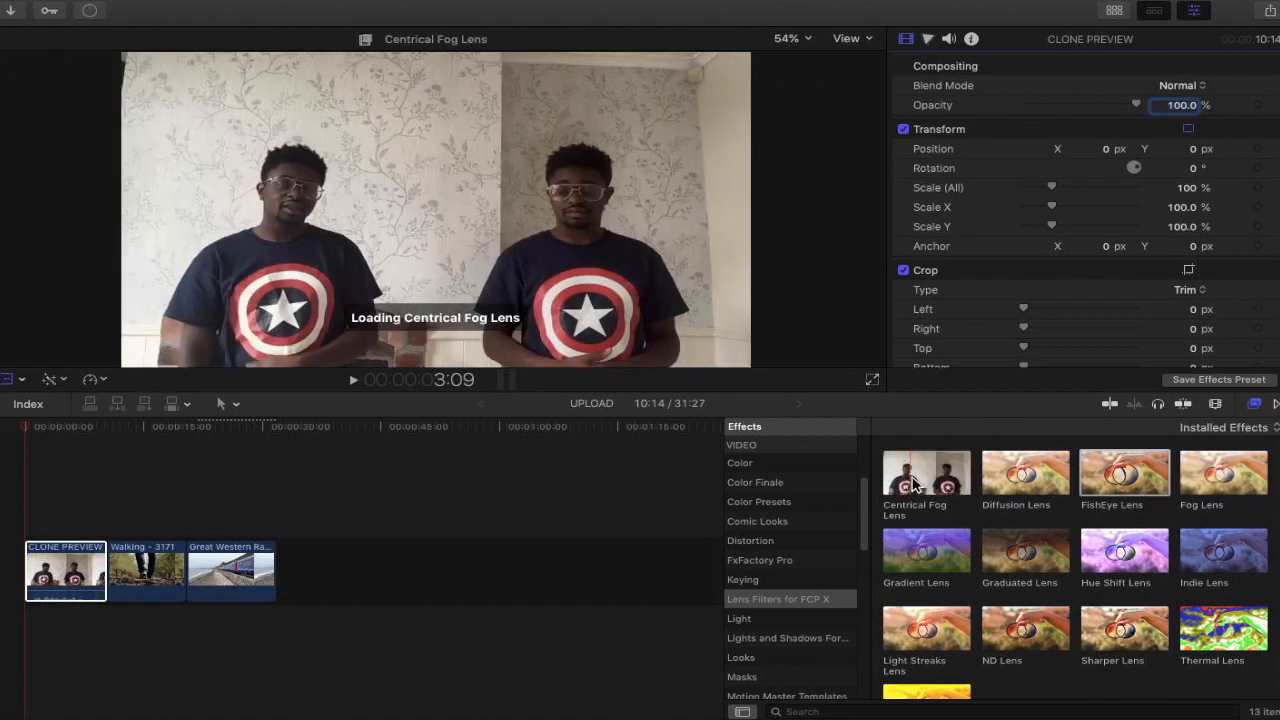
Apply the Fog Lens effect to the Walking clip and play the clip from its start to preview it.
{"action": "left_click", "coordinate": [149, 449]}
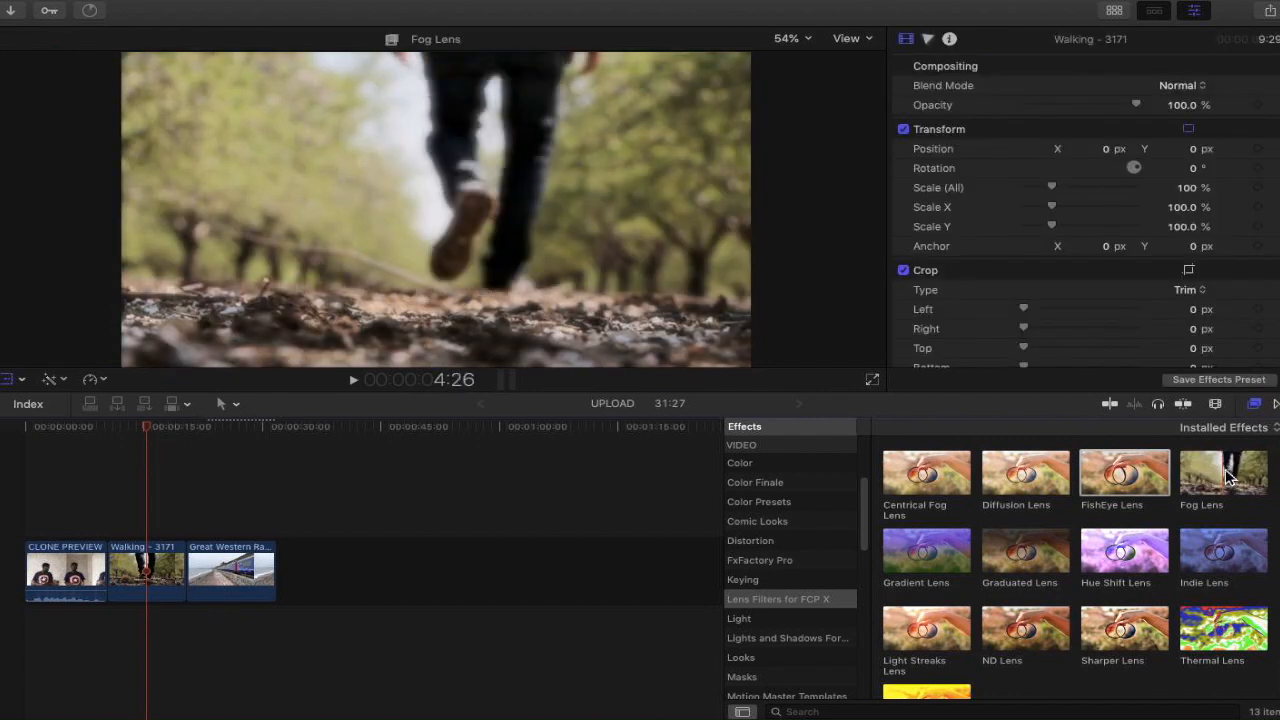
{"action": "left_click_drag", "start_coordinate": [1230, 478], "coordinate": [155, 565]}
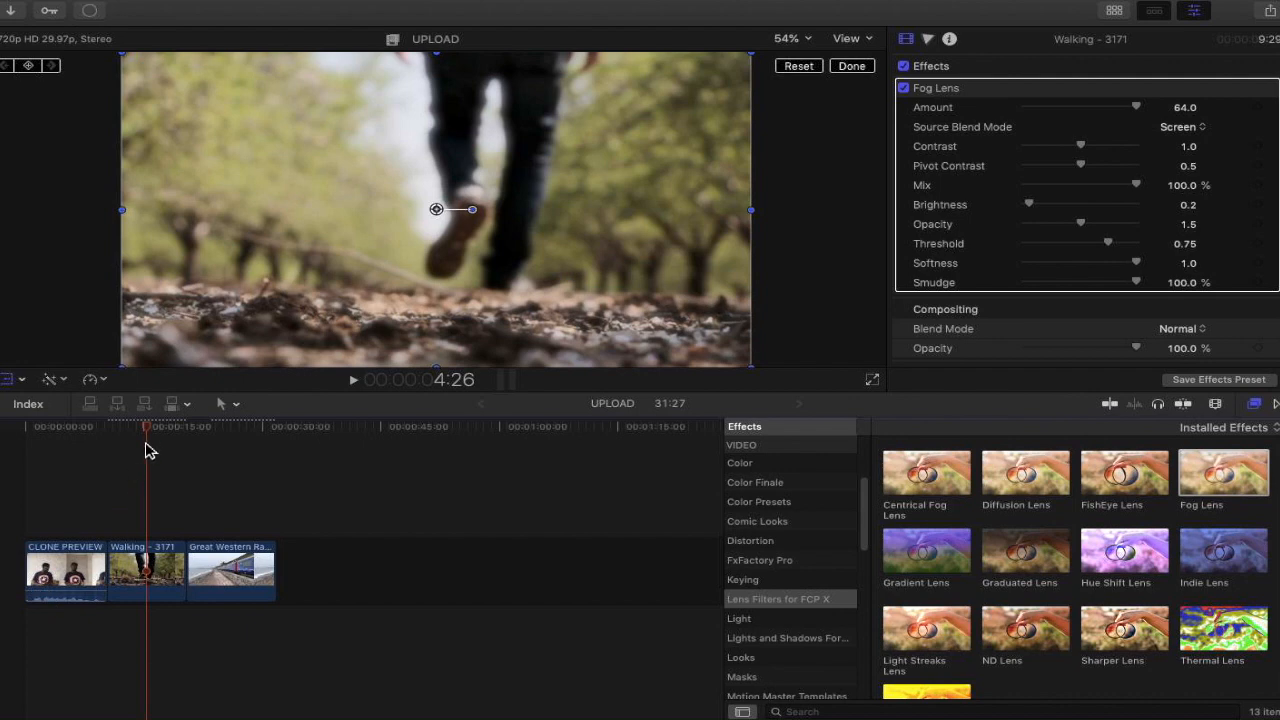
{"action": "left_click_drag", "start_coordinate": [148, 432], "coordinate": [115, 441]}
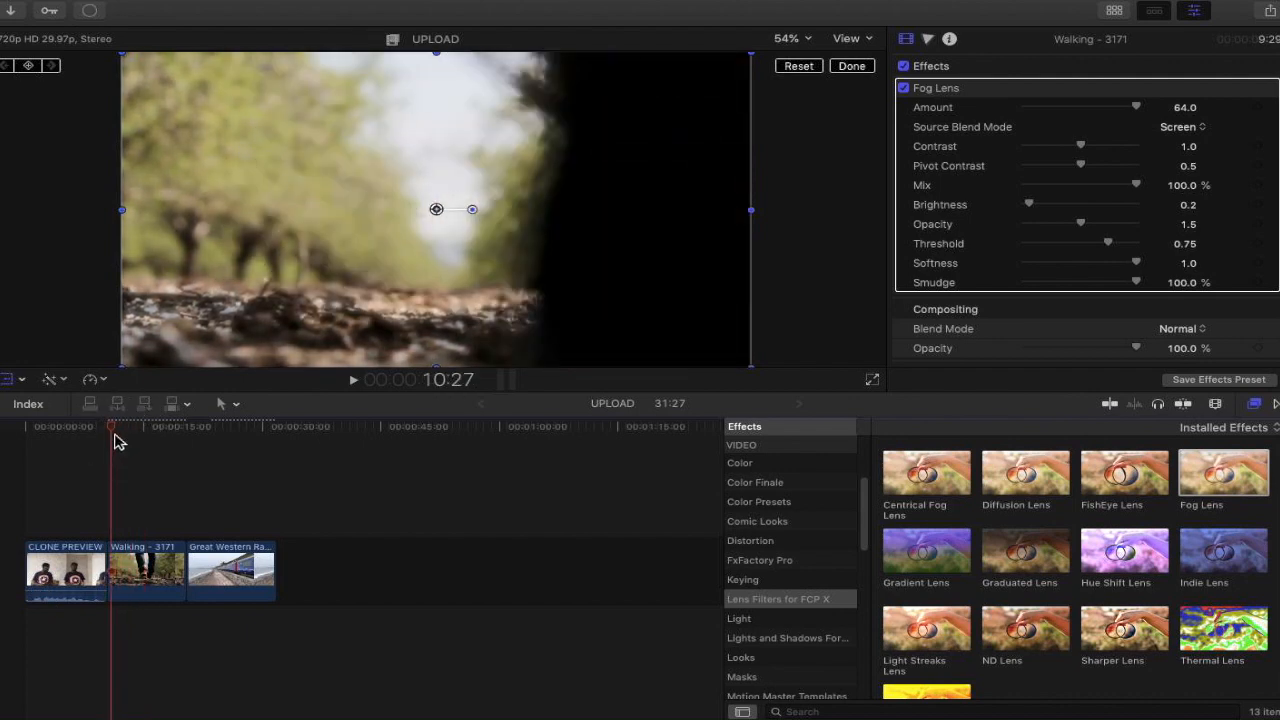
{"action": "left_click", "coordinate": [850, 65]}
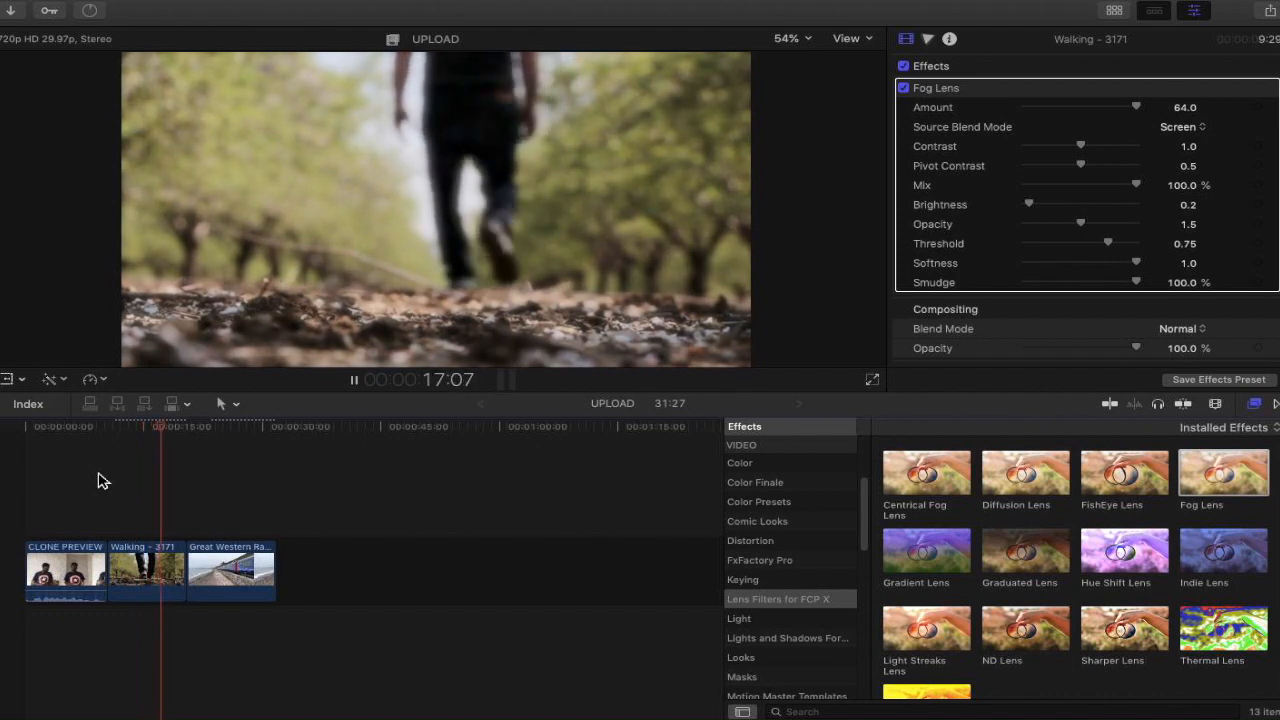
{"action": "key", "text": "space"}
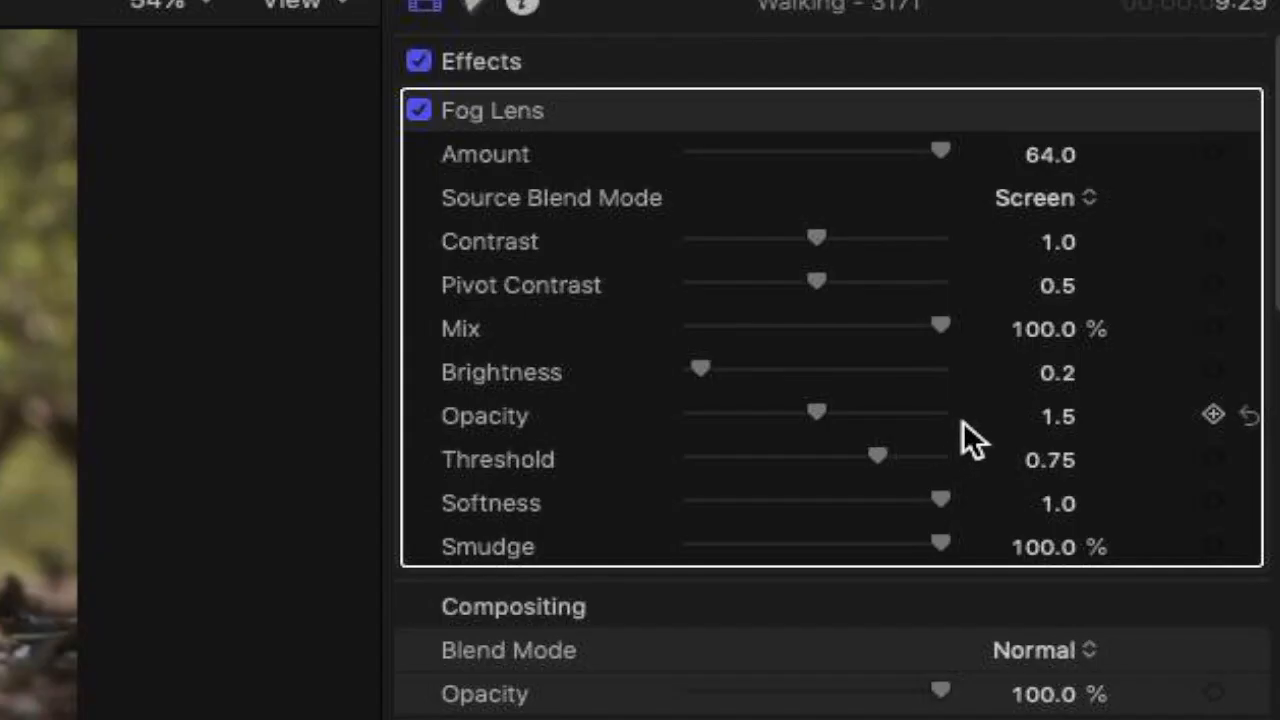
Set the Fog Lens opacity to 3.0, the threshold to 0.54 and the contrast to 1.31.
{"action": "left_click_drag", "start_coordinate": [820, 401], "coordinate": [1151, 434]}
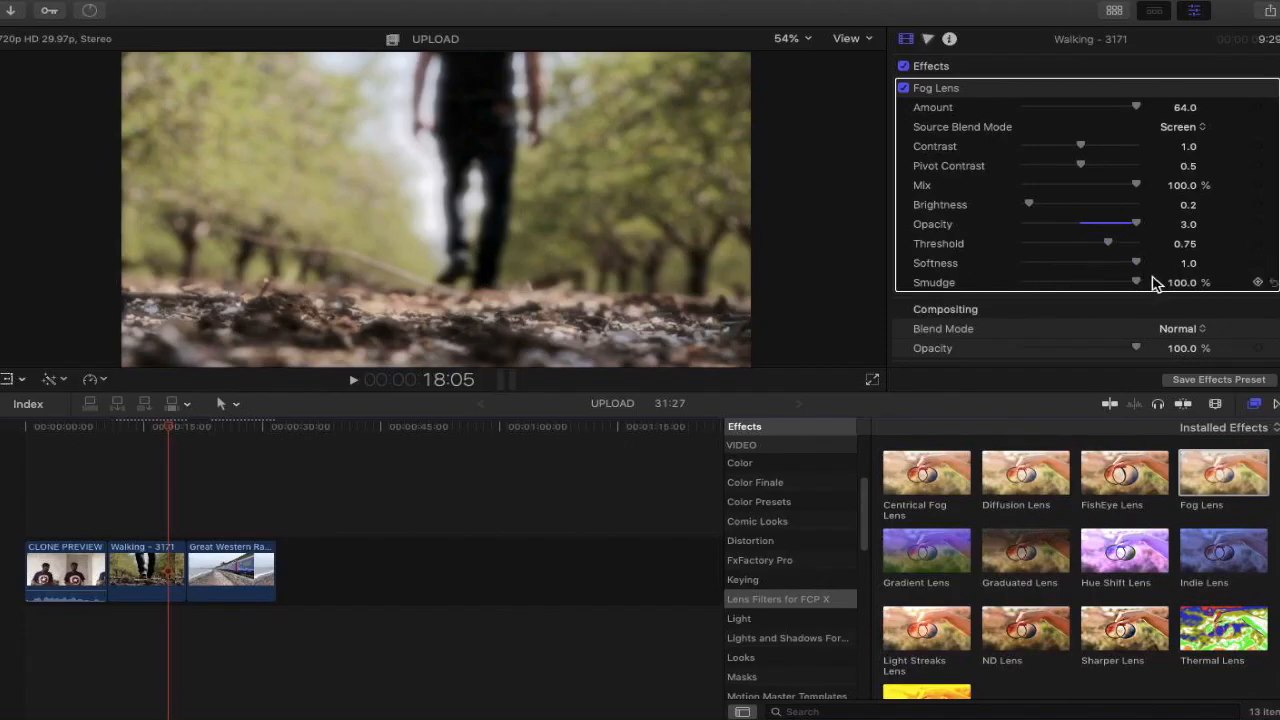
{"action": "left_click_drag", "start_coordinate": [1108, 250], "coordinate": [1084, 265]}
{"action": "mouse_move", "coordinate": [1083, 150]}
{"action": "left_mouse_down"}
{"action": "mouse_move", "coordinate": [1149, 157]}
{"action": "mouse_move", "coordinate": [1034, 166]}
{"action": "mouse_move", "coordinate": [1071, 157]}
{"action": "left_mouse_up"}
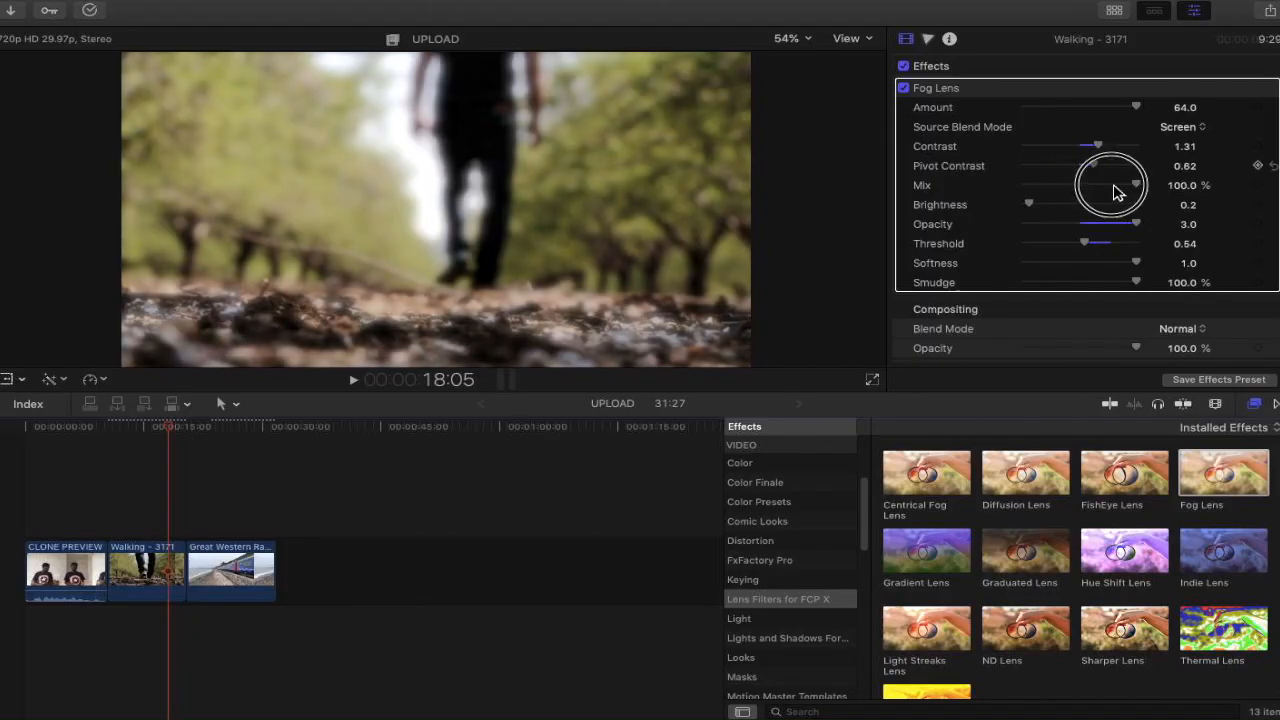
Set the Fog Lens pivot contrast to 0.59 and the brightness to 0.73.
{"action": "left_click_drag", "start_coordinate": [1108, 192], "coordinate": [1090, 191]}
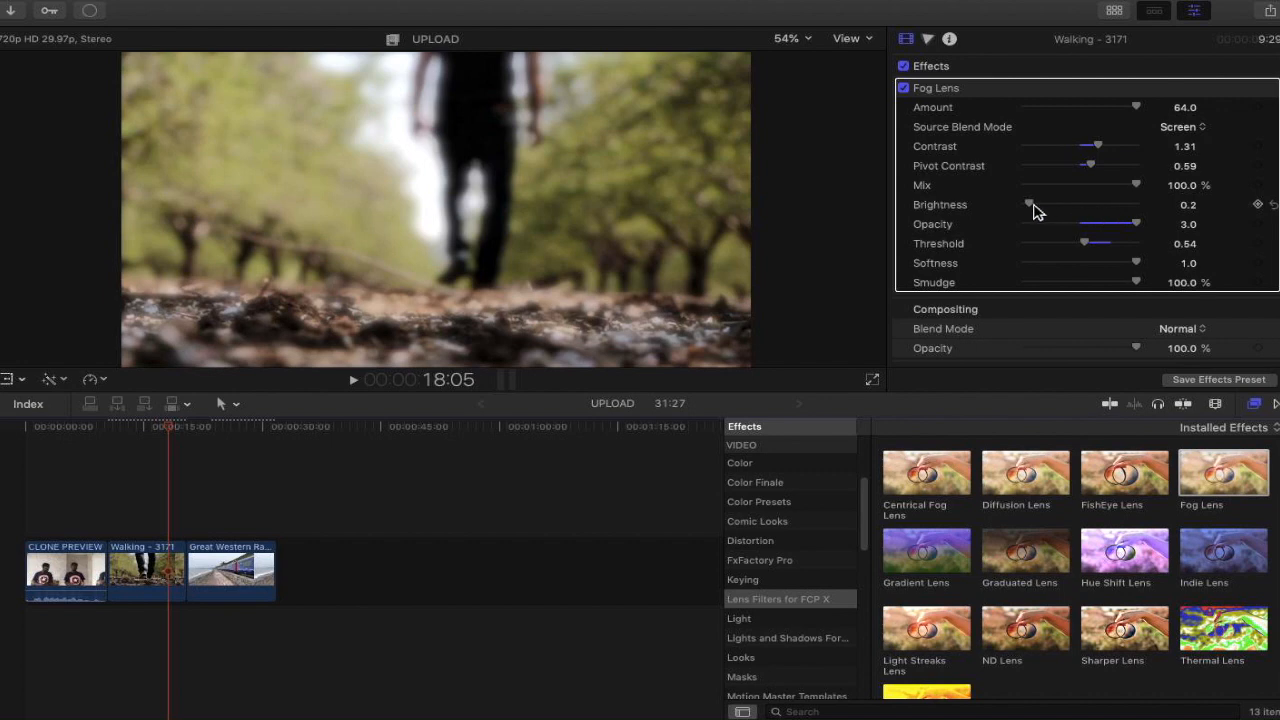
{"action": "mouse_move", "coordinate": [1035, 210]}
{"action": "left_mouse_down"}
{"action": "mouse_move", "coordinate": [1063, 209]}
{"action": "mouse_move", "coordinate": [1040, 215]}
{"action": "left_mouse_up"}
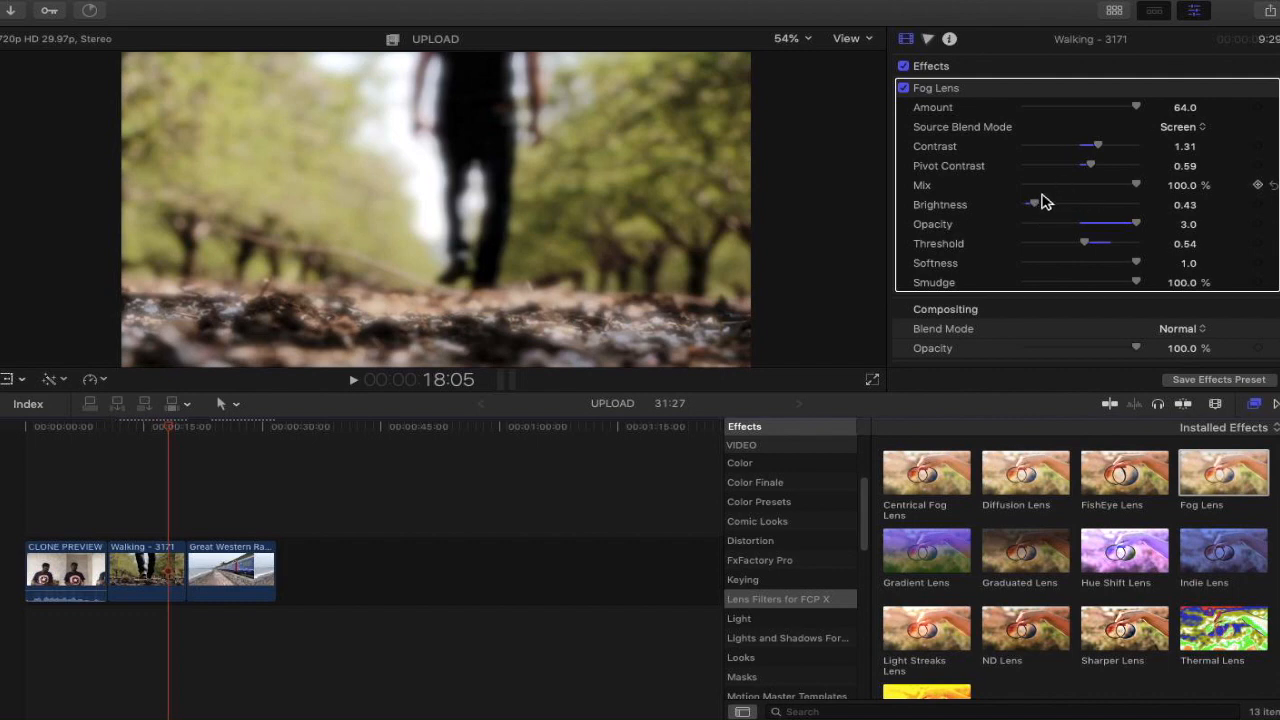
{"action": "left_click_drag", "start_coordinate": [1040, 208], "coordinate": [1048, 210]}
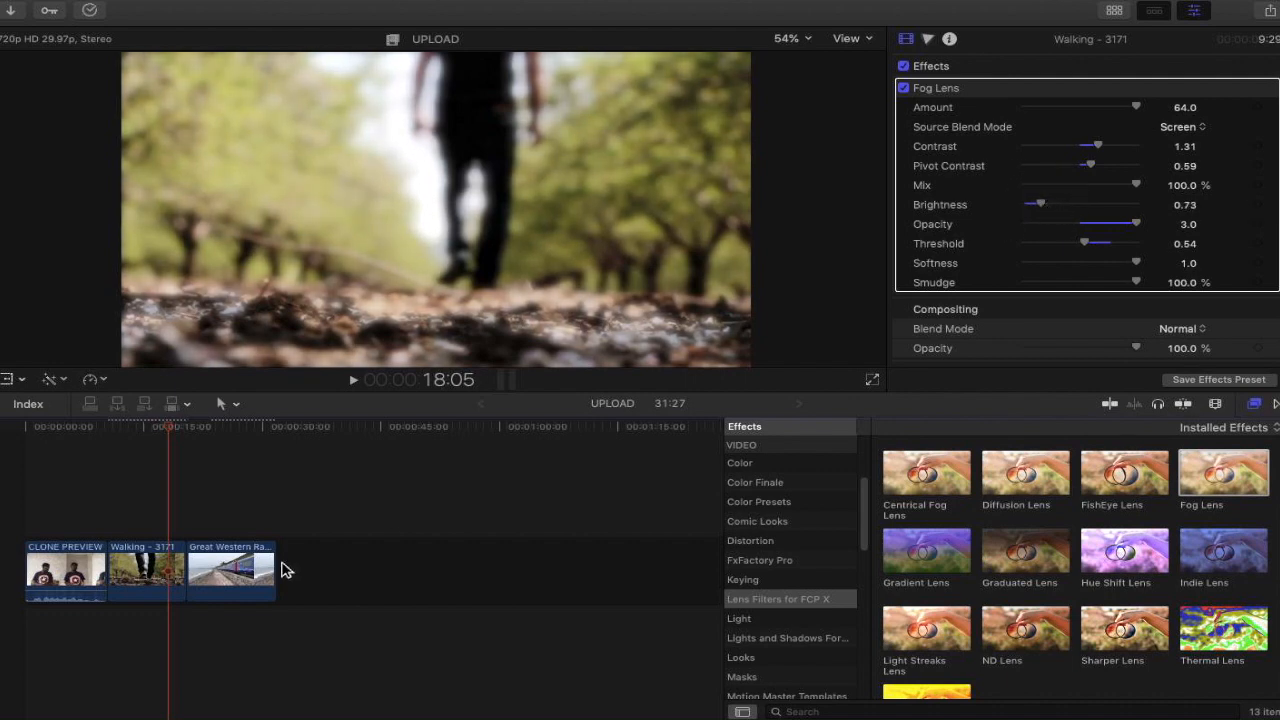
Play the Walking clip from its start to check the adjusted fog look, and look over the other lens filters.
{"action": "left_click_drag", "start_coordinate": [168, 437], "coordinate": [115, 444]}
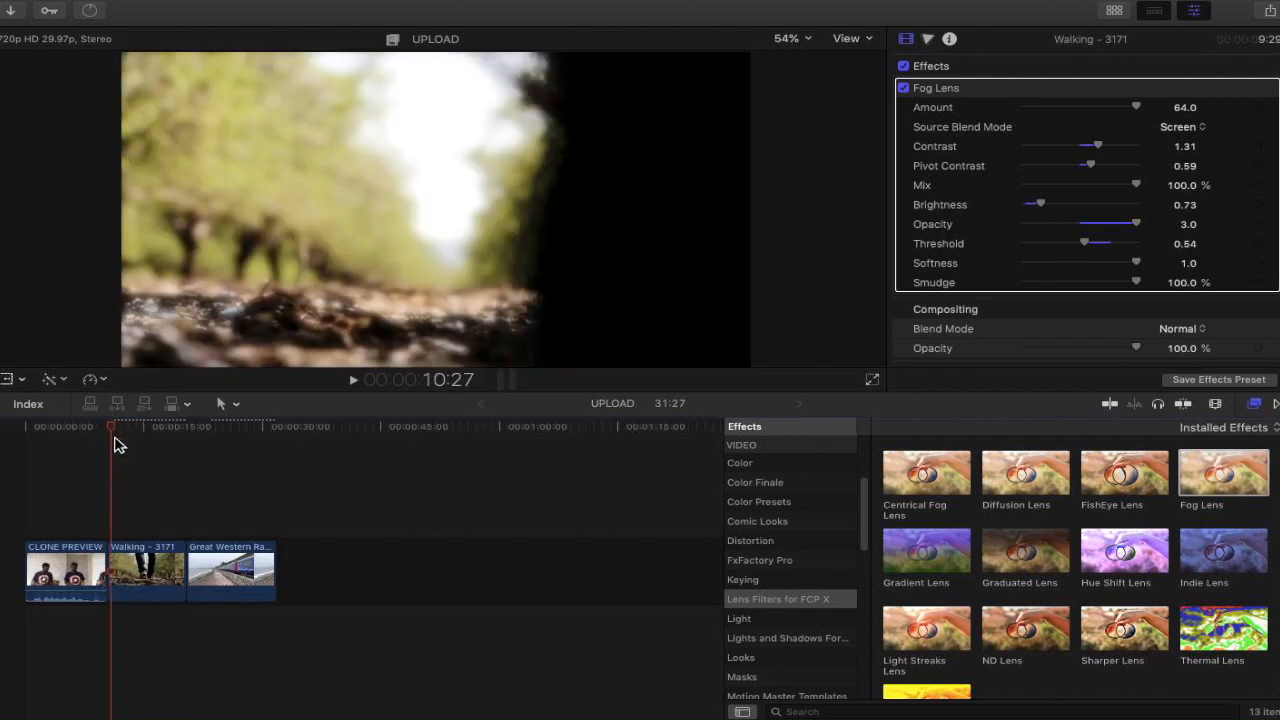
{"action": "key", "text": "space"}
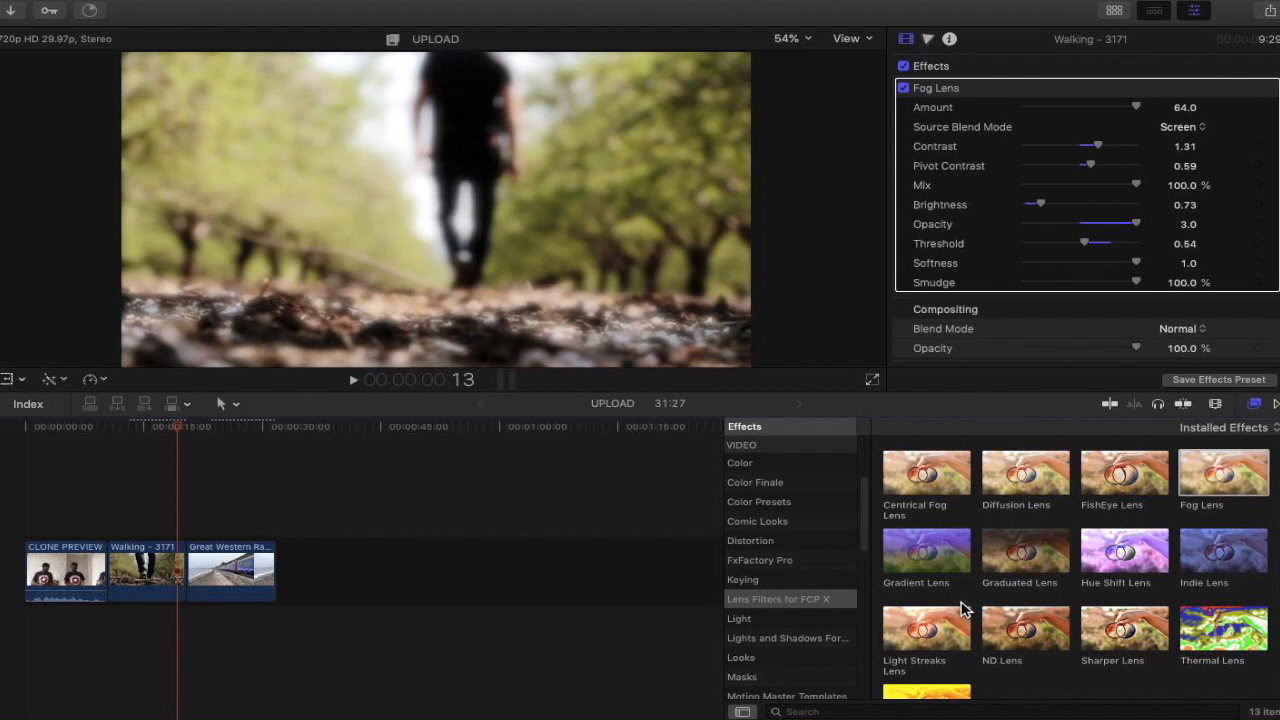
{"action": "scroll", "coordinate": [964, 609], "scroll_direction": "down", "scroll_amount": 1}
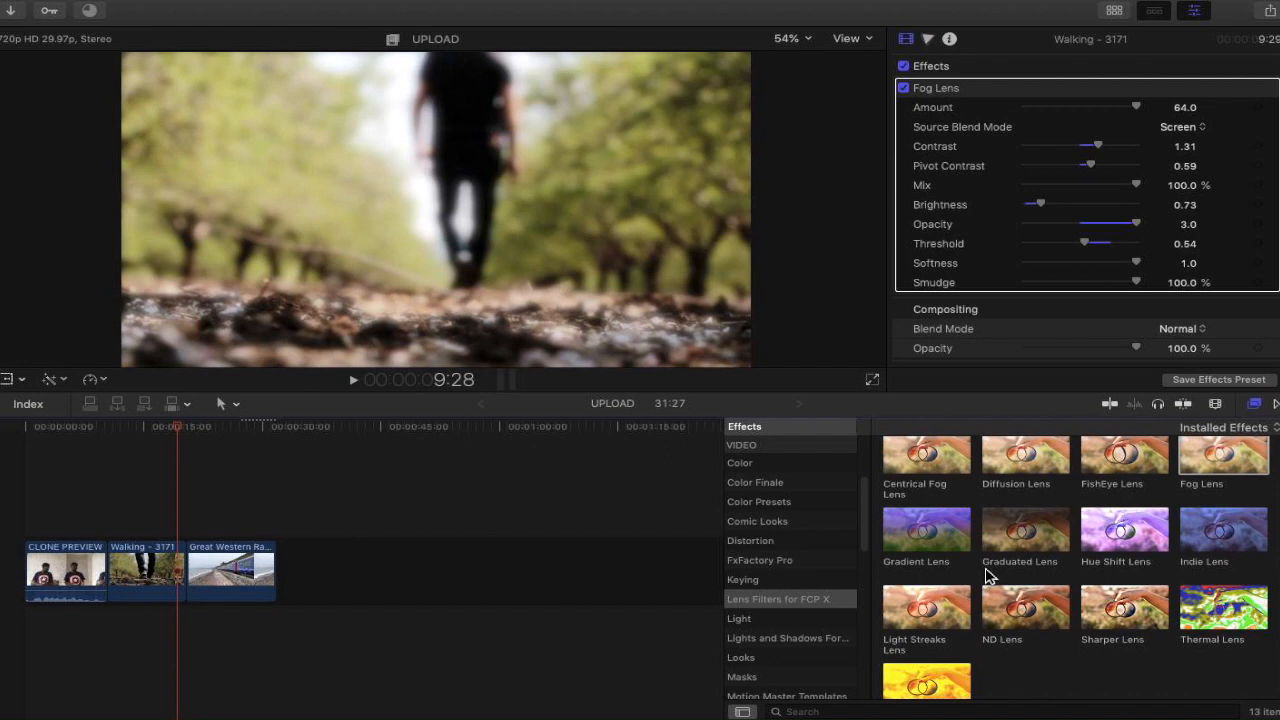
{"action": "mouse_move", "coordinate": [972, 614]}
Try the Lighten, Subtract, Darken and Multiply source blend modes on the Fog Lens effect.
{"action": "left_click", "coordinate": [1188, 128]}
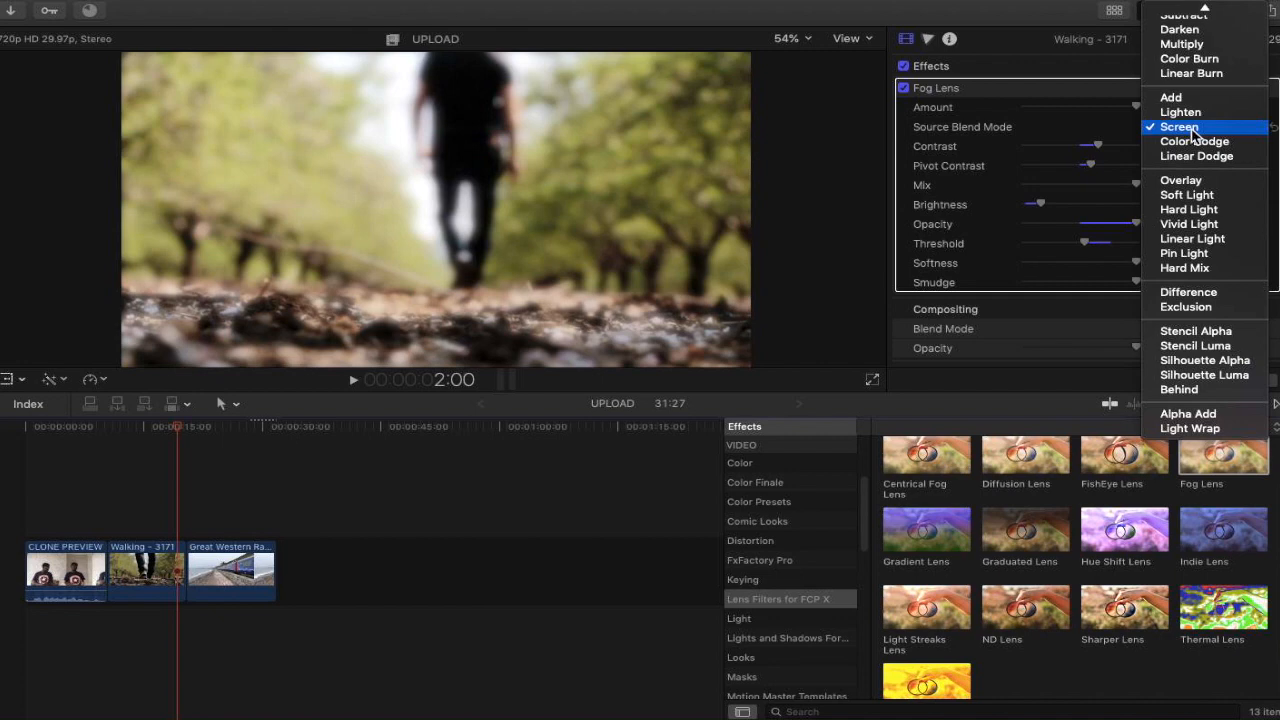
{"action": "left_click", "coordinate": [1182, 113]}
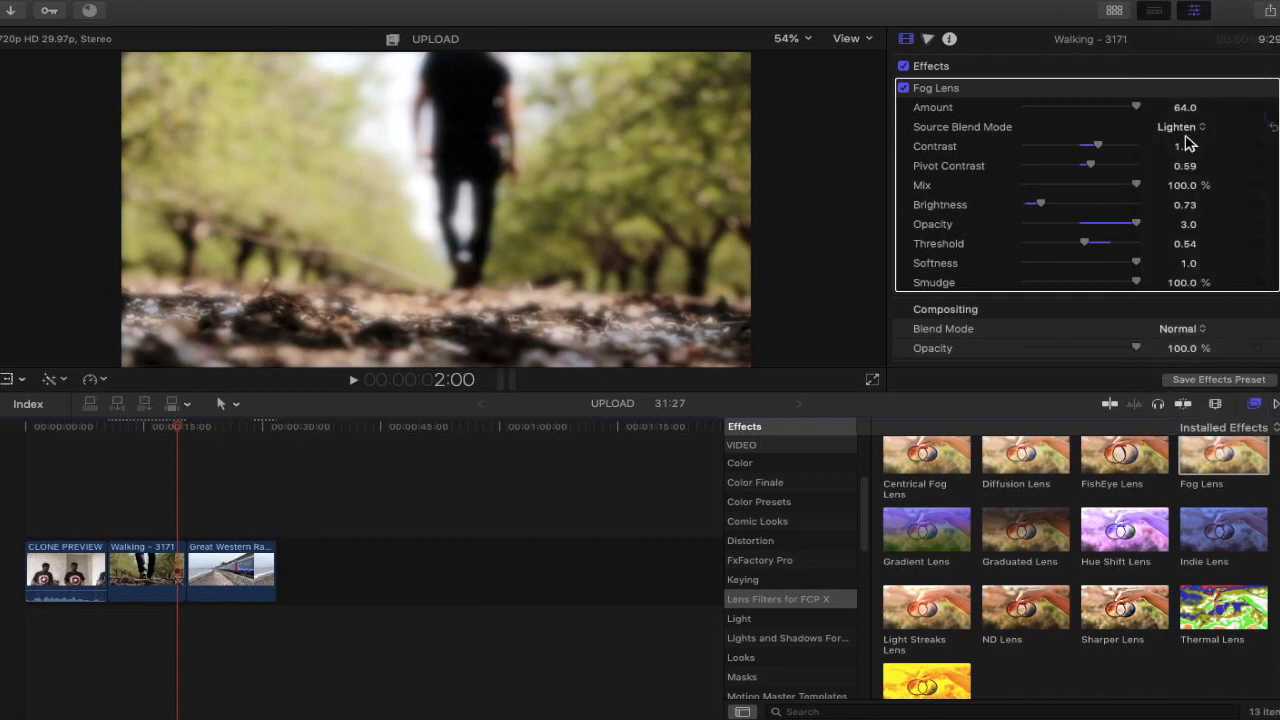
{"action": "left_click", "coordinate": [1185, 128]}
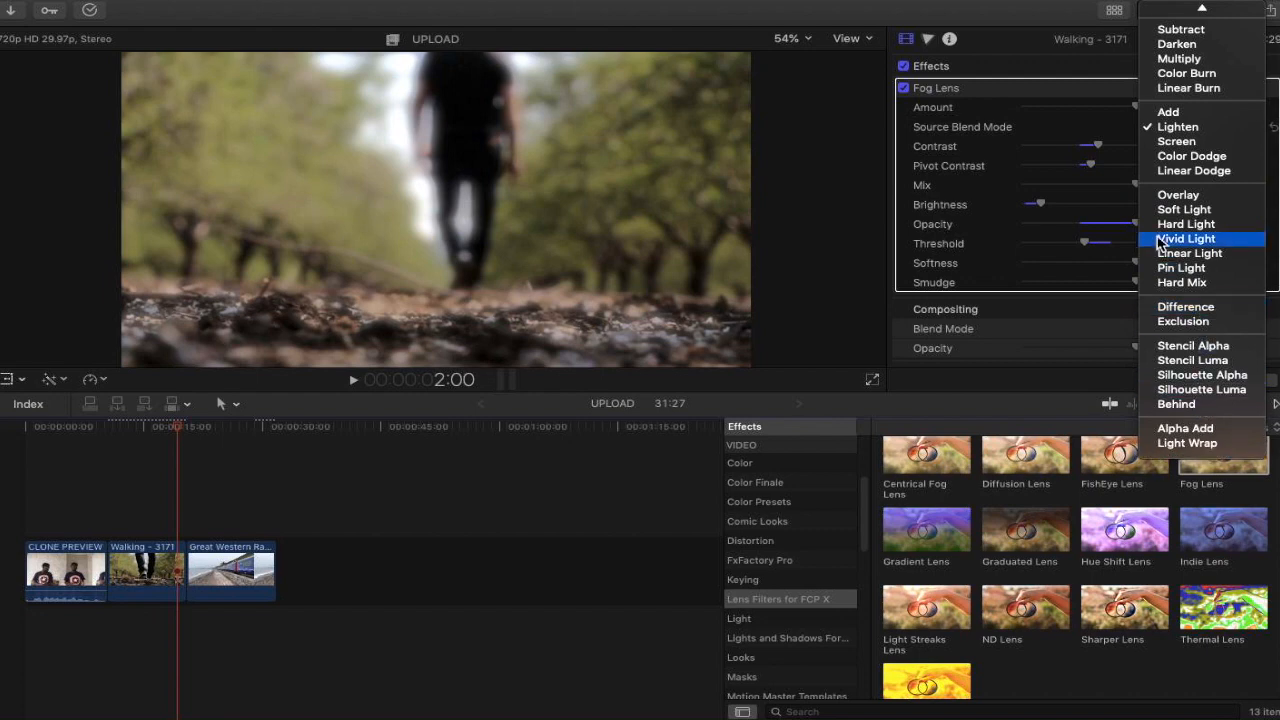
{"action": "scroll", "coordinate": [1185, 225], "scroll_direction": "up", "scroll_amount": 1}
{"action": "left_click", "coordinate": [1180, 35]}
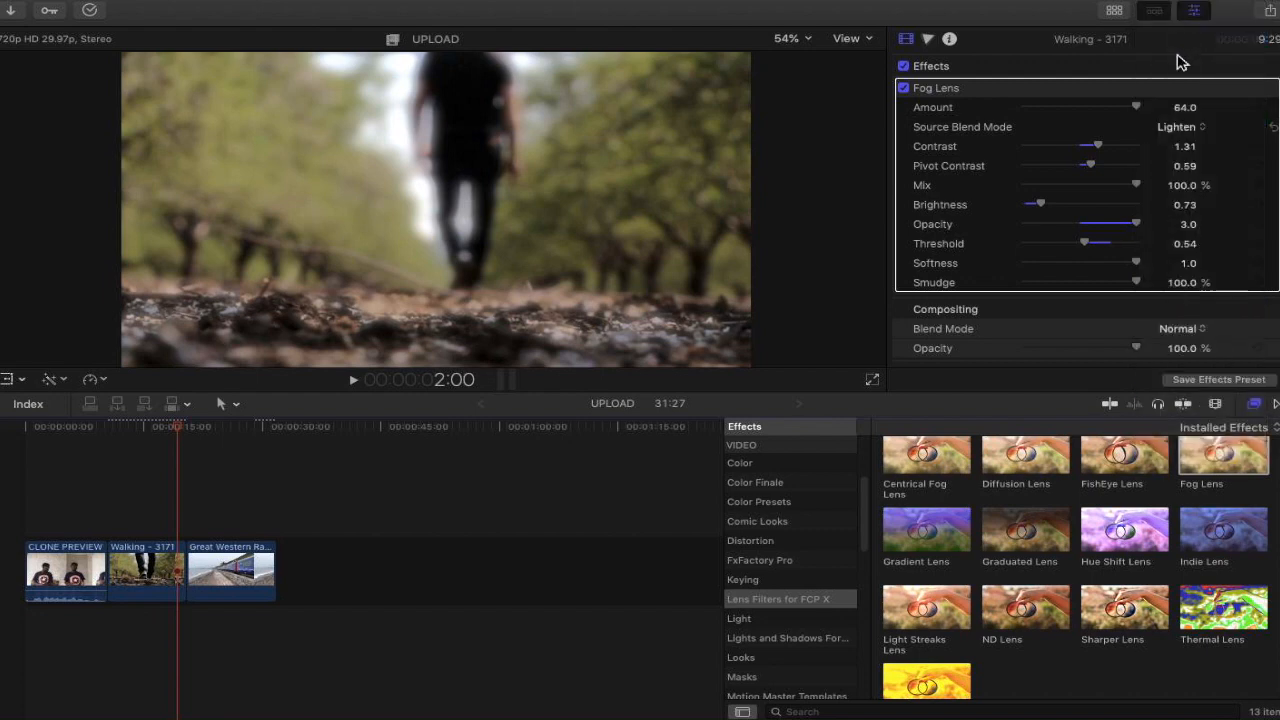
{"action": "left_click", "coordinate": [1189, 130]}
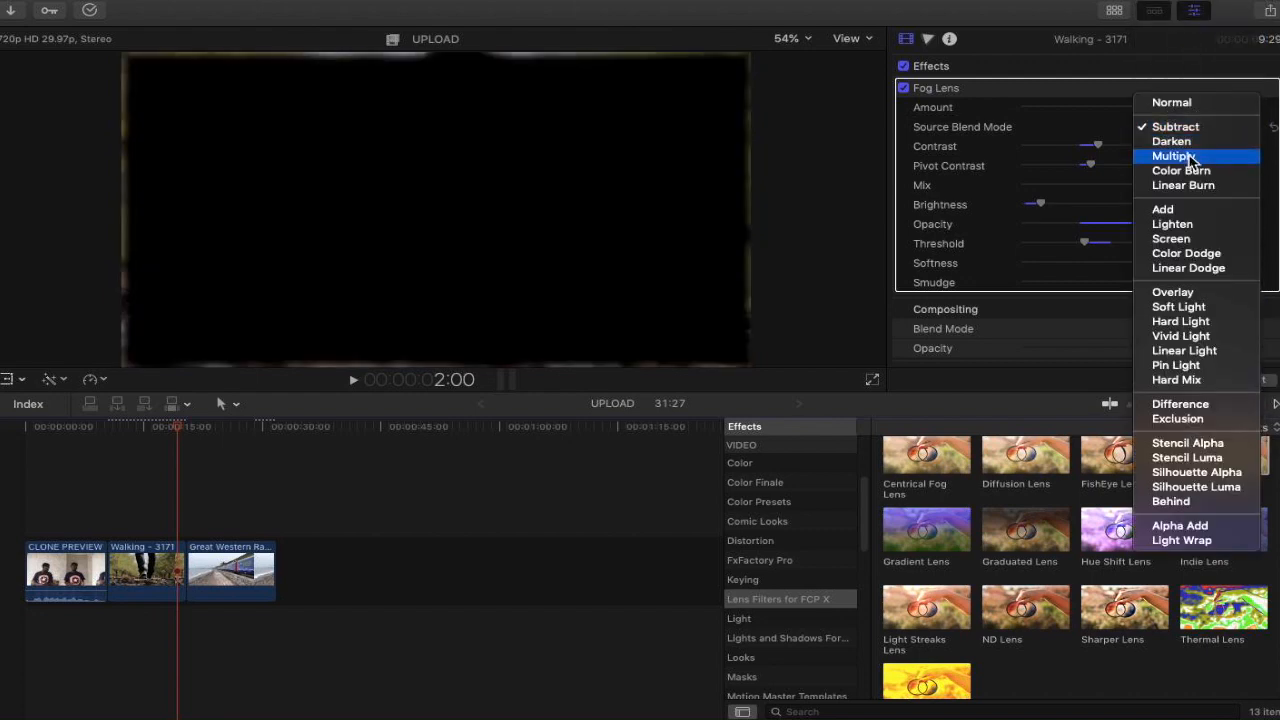
{"action": "left_click", "coordinate": [1189, 143]}
{"action": "left_click", "coordinate": [1200, 127]}
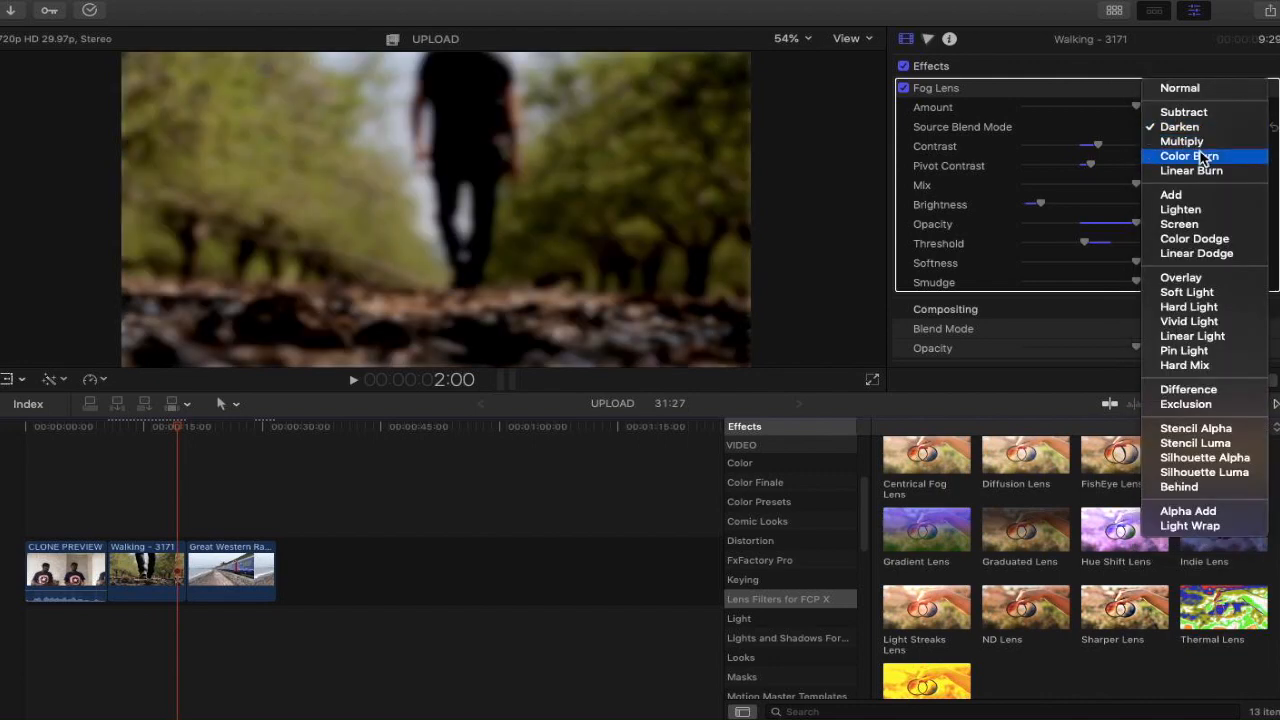
{"action": "left_click", "coordinate": [1200, 142]}
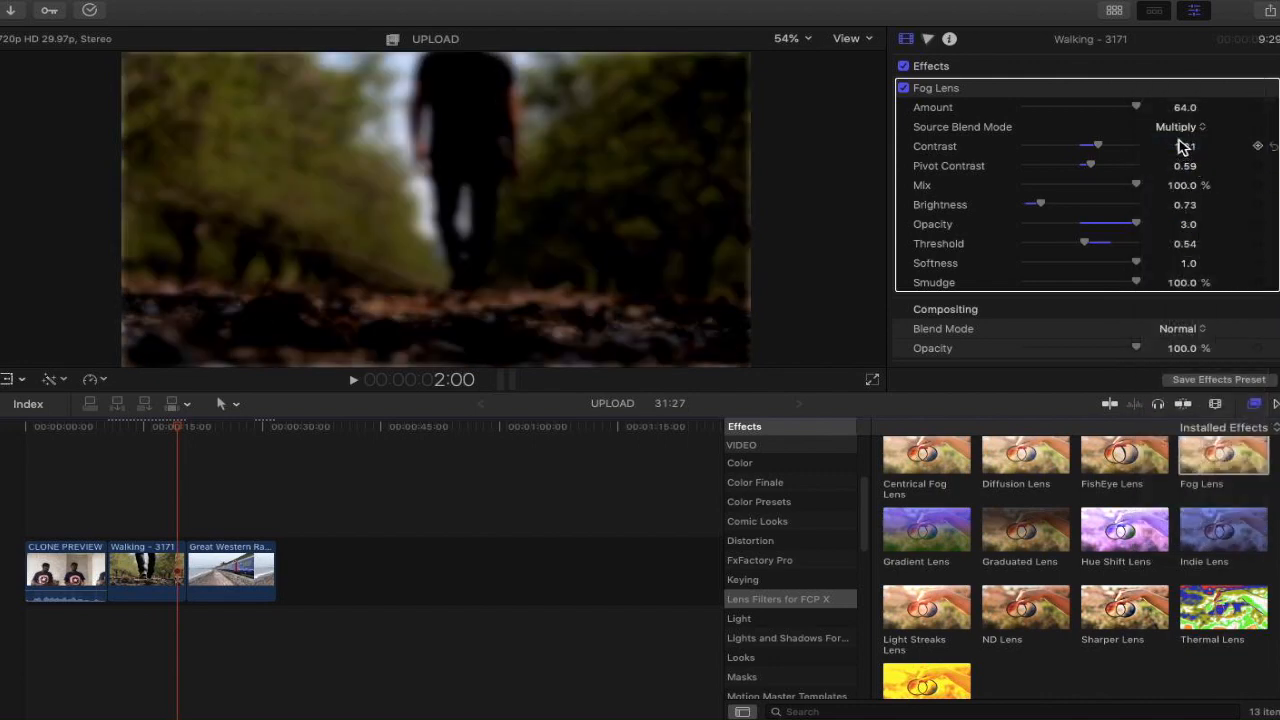
Try the Soft Light and Hard Light source blend modes on the Fog Lens effect and preview the clip at 12:16.
{"action": "left_click", "coordinate": [1196, 137]}
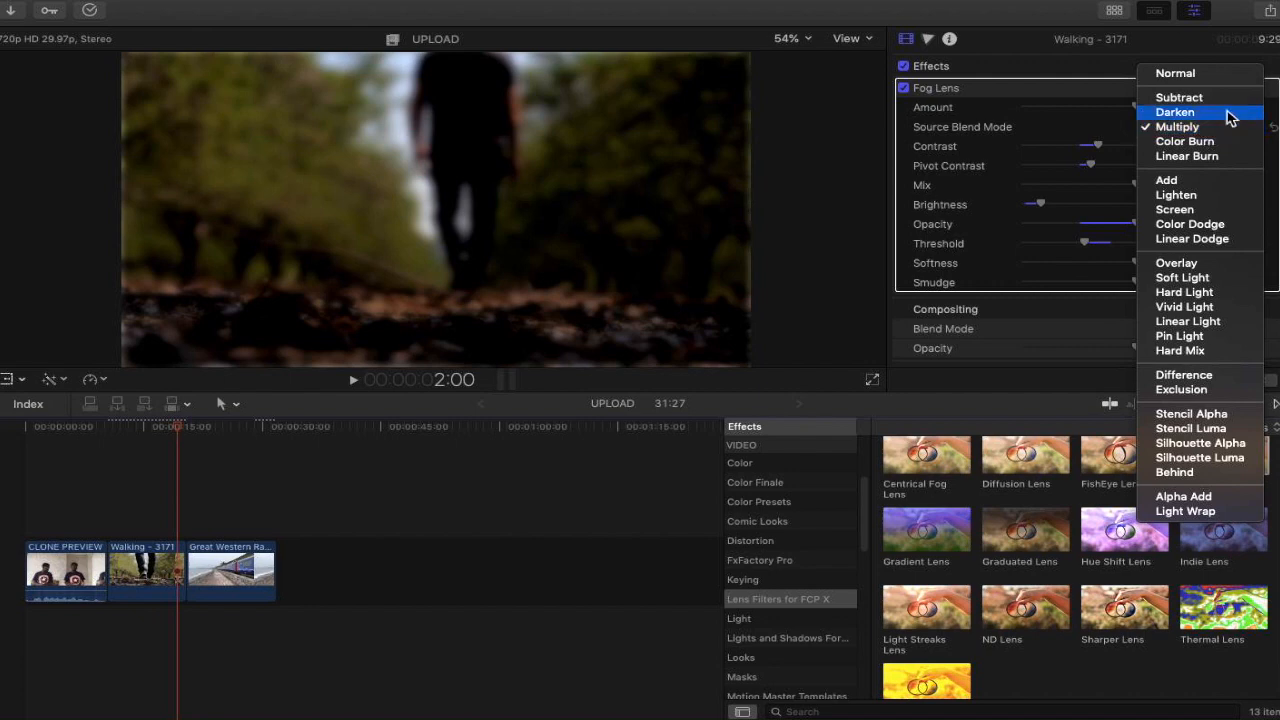
{"action": "left_click", "coordinate": [1205, 278]}
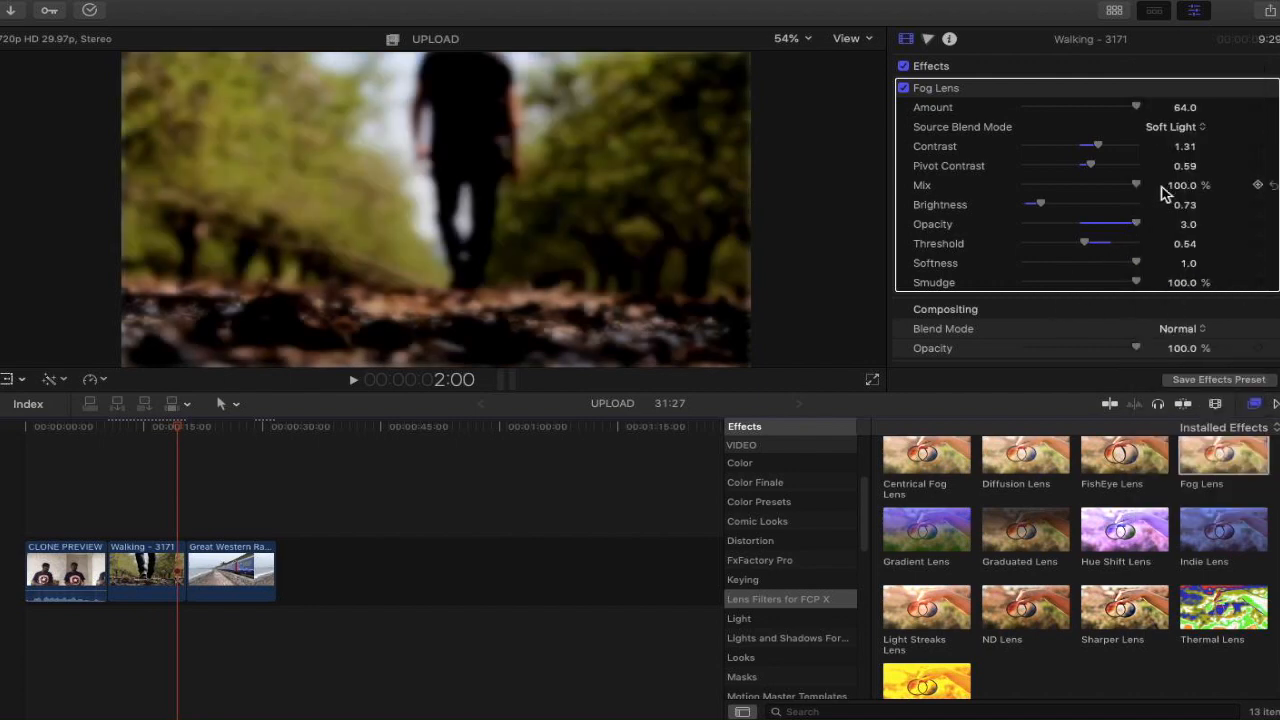
{"action": "left_click", "coordinate": [1203, 128]}
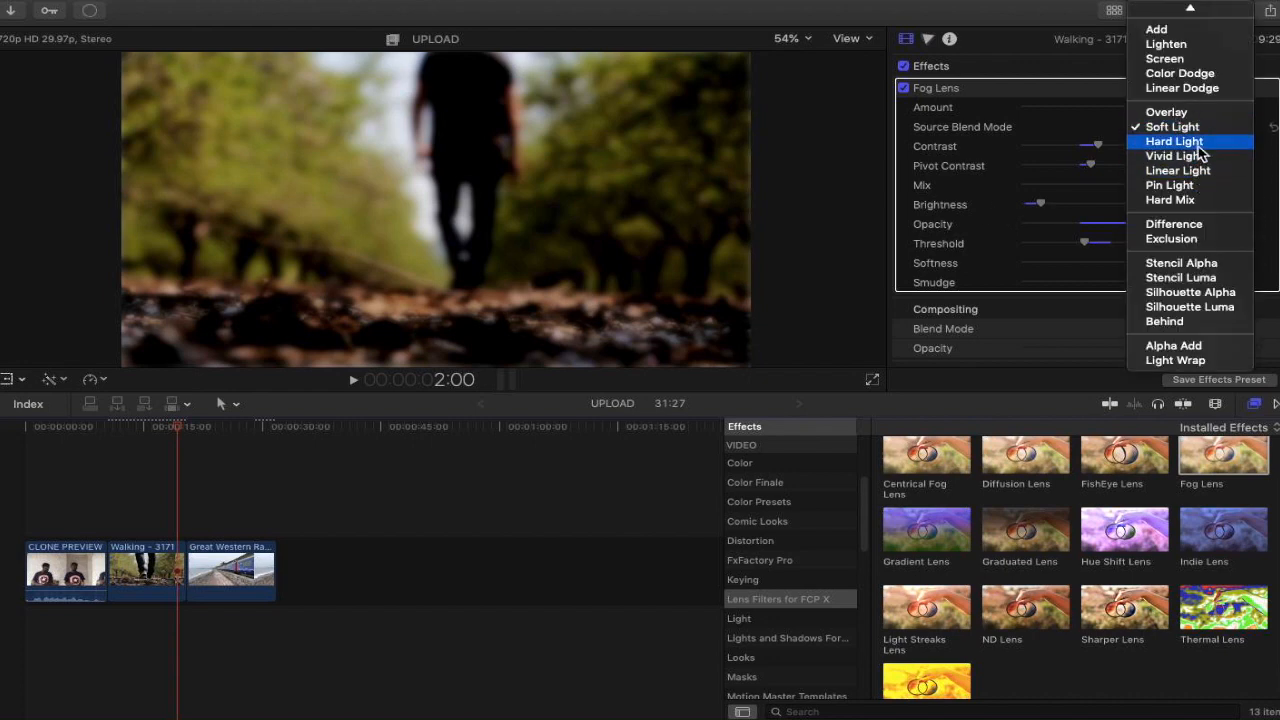
{"action": "left_click", "coordinate": [1190, 142]}
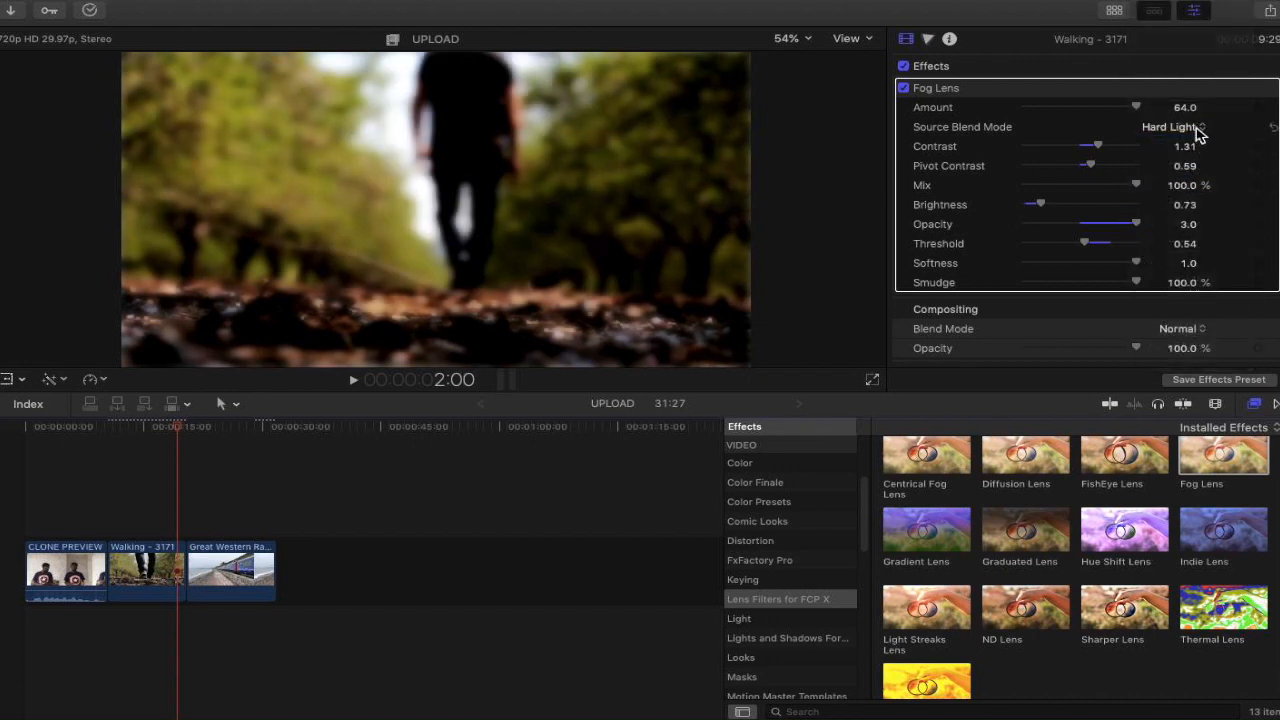
{"action": "left_click", "coordinate": [1196, 131]}
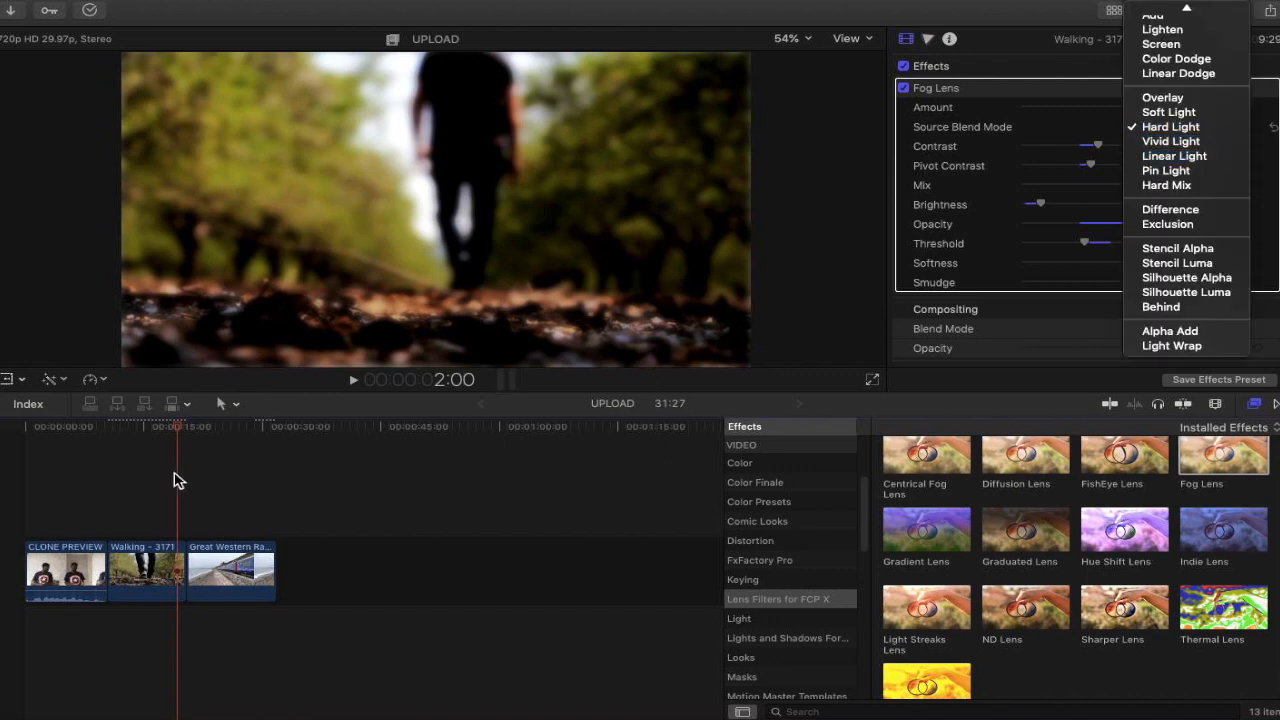
{"action": "left_click", "coordinate": [175, 428]}
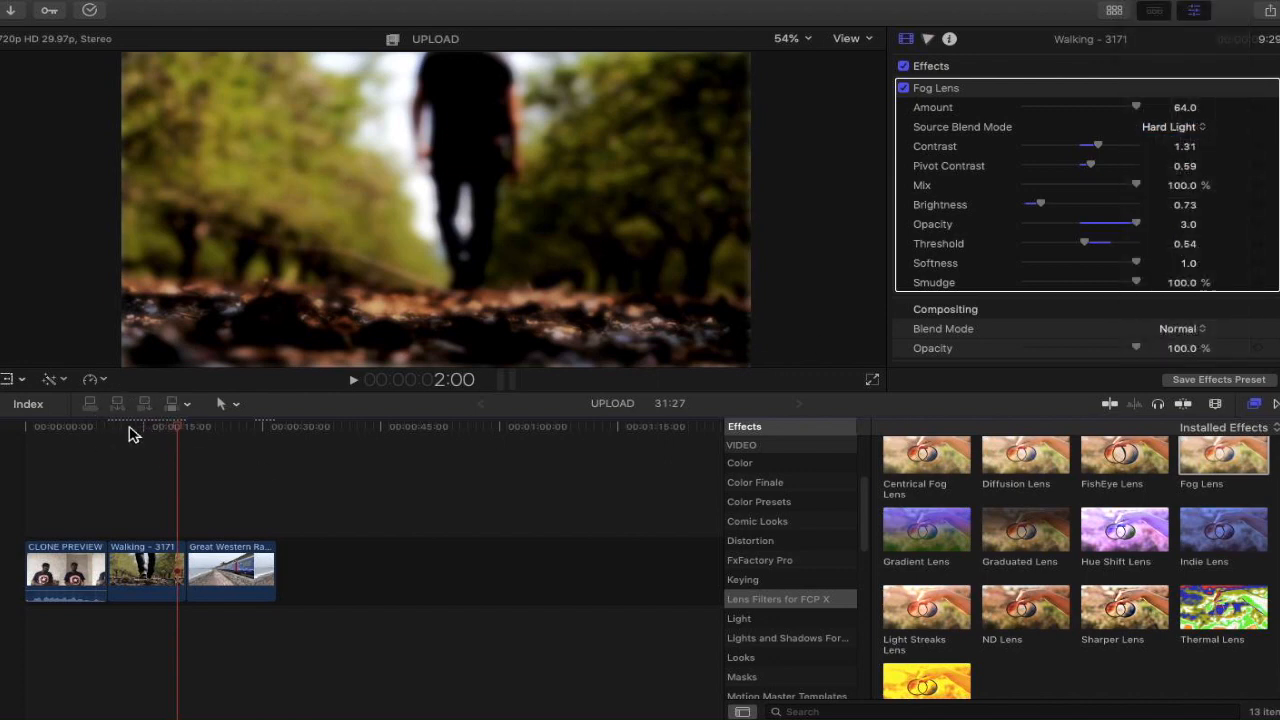
{"action": "left_click_drag", "start_coordinate": [175, 428], "coordinate": [128, 440]}
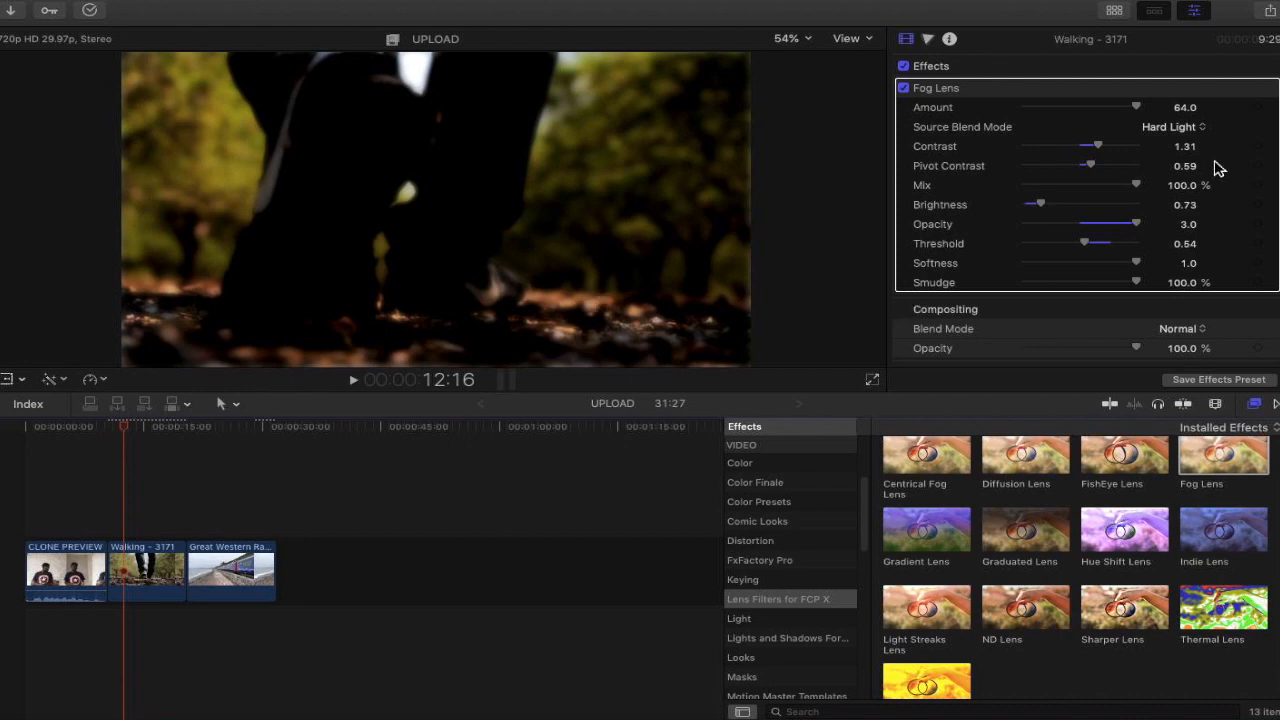
Set the Fog Lens source blend mode to Pin Light and show the available blend modes again.
{"action": "left_click", "coordinate": [1190, 128]}
{"action": "left_click", "coordinate": [1198, 174]}
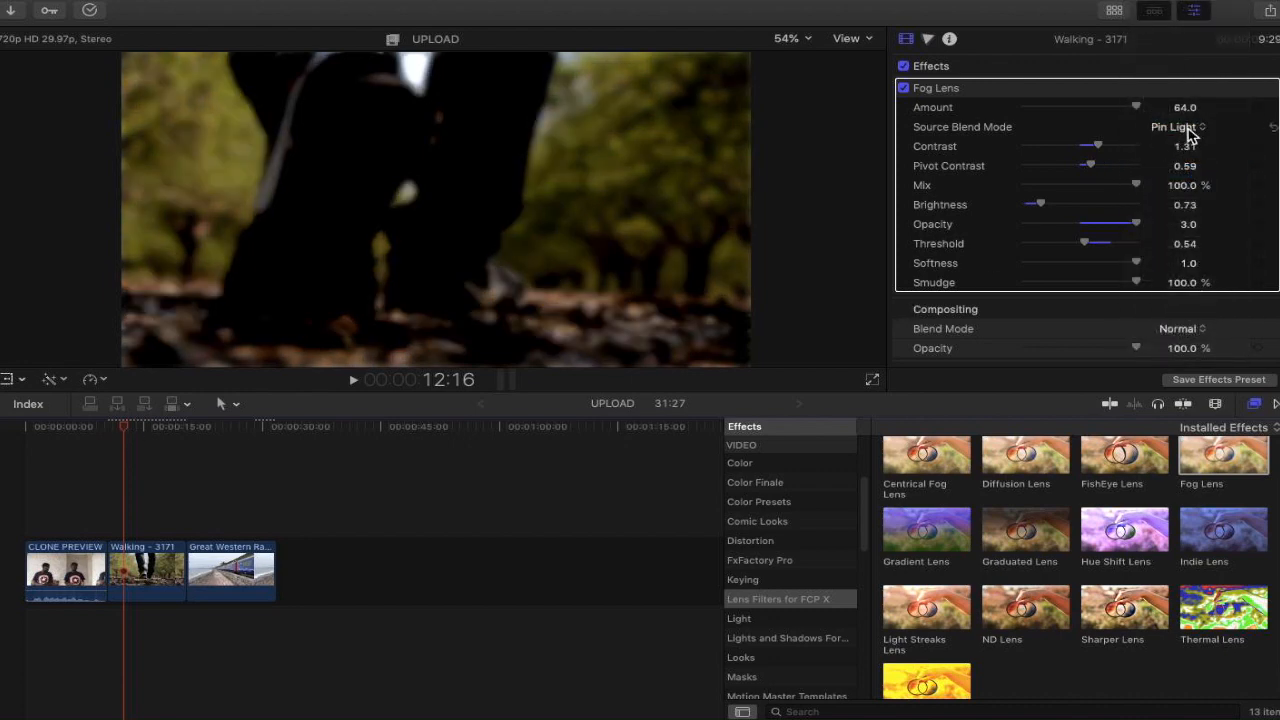
{"action": "left_click", "coordinate": [1190, 128]}
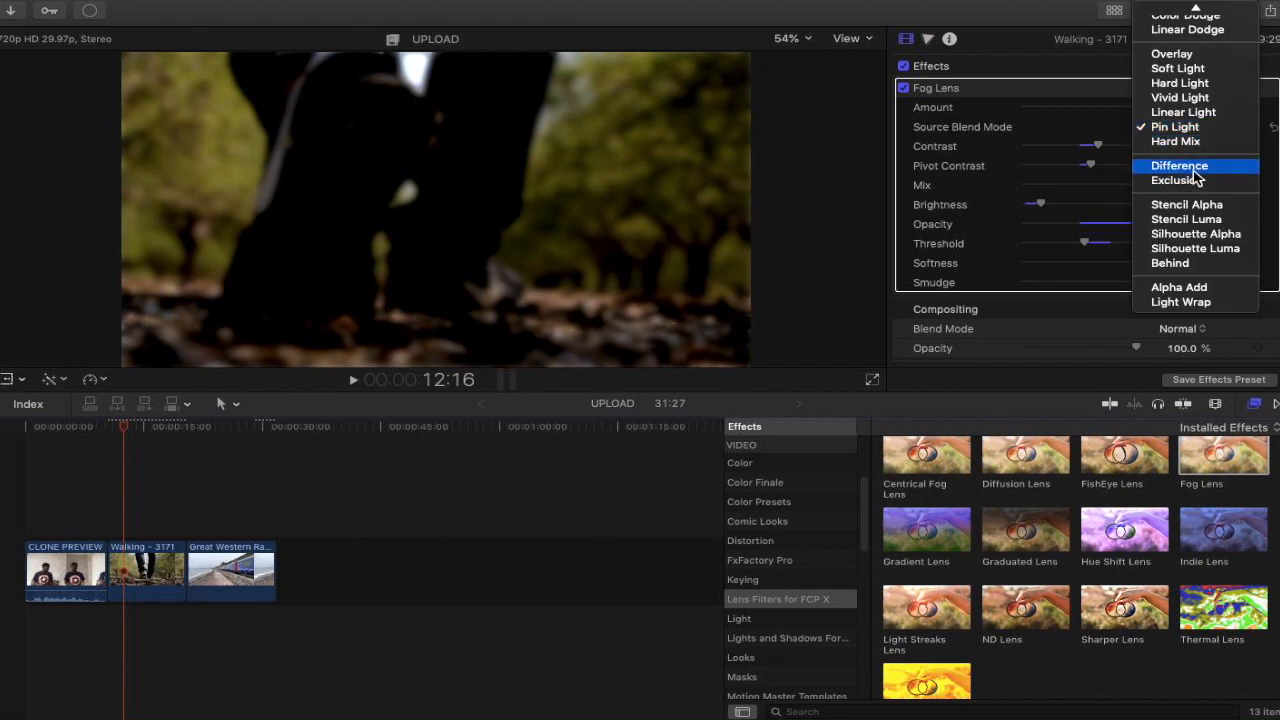